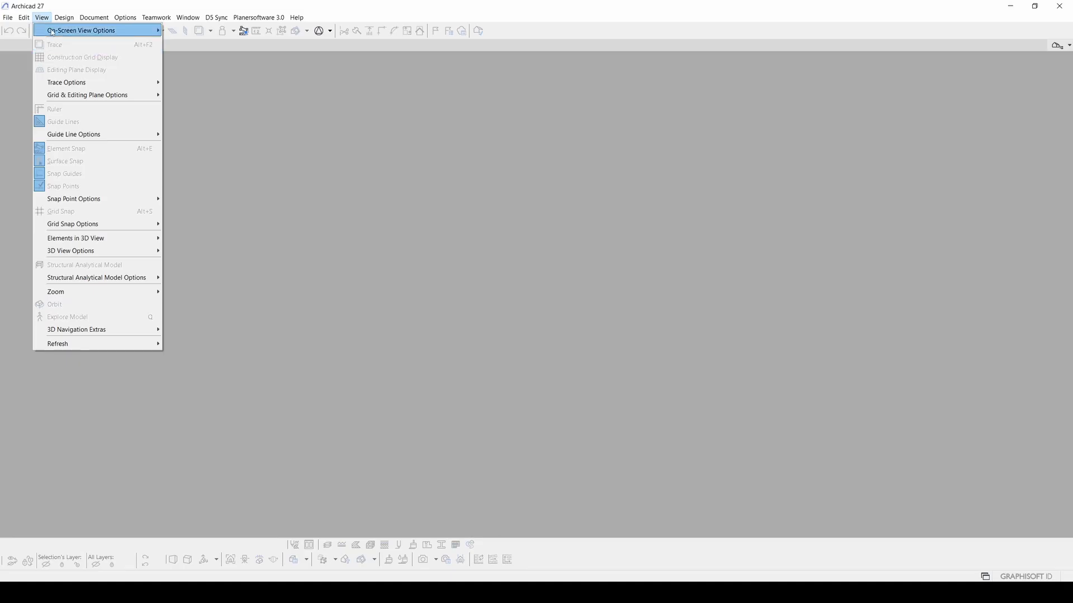
- Look through the Teamwork and Window menus without running any command
mouse_move(52, 35)
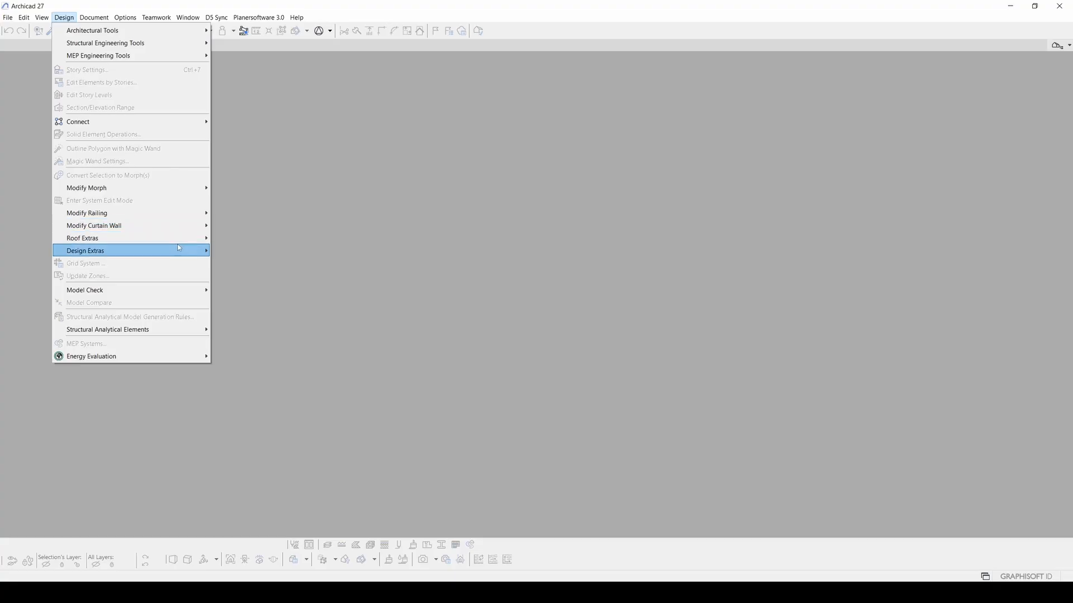
mouse_move(168, 246)
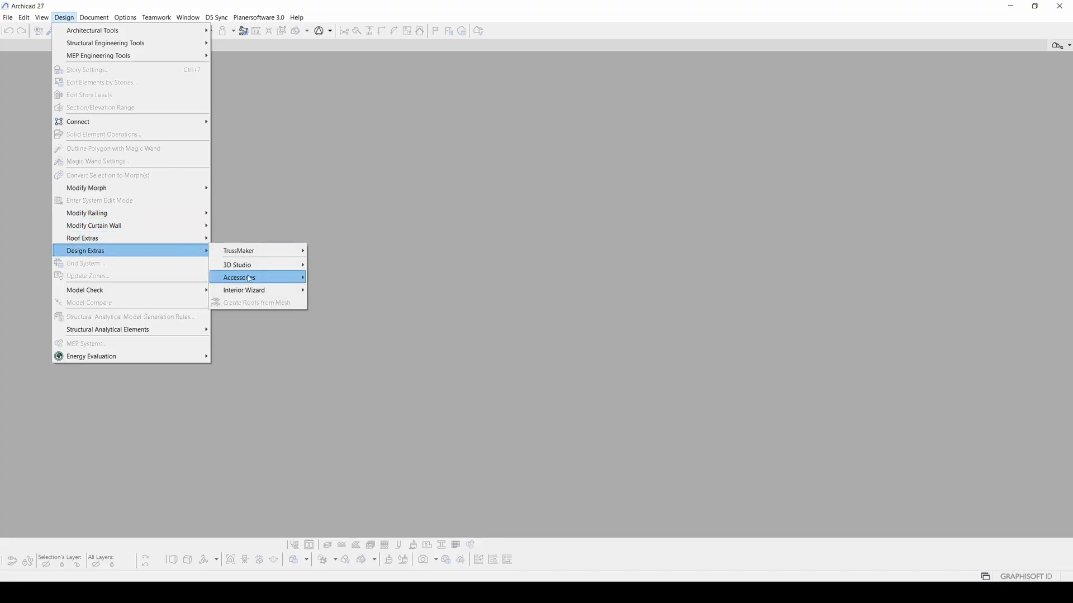
mouse_move(272, 293)
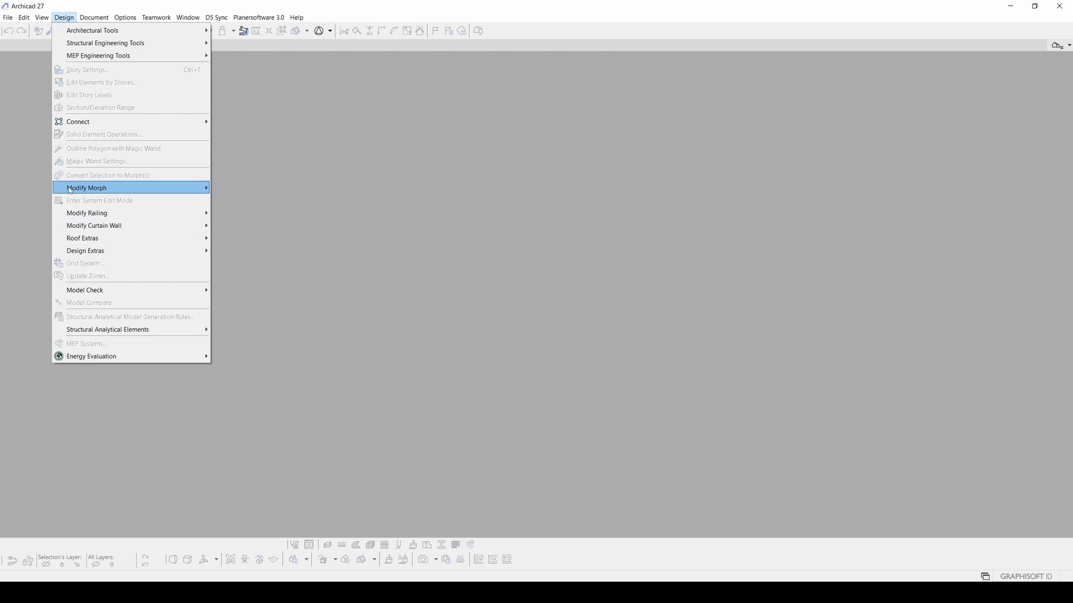
mouse_move(95, 191)
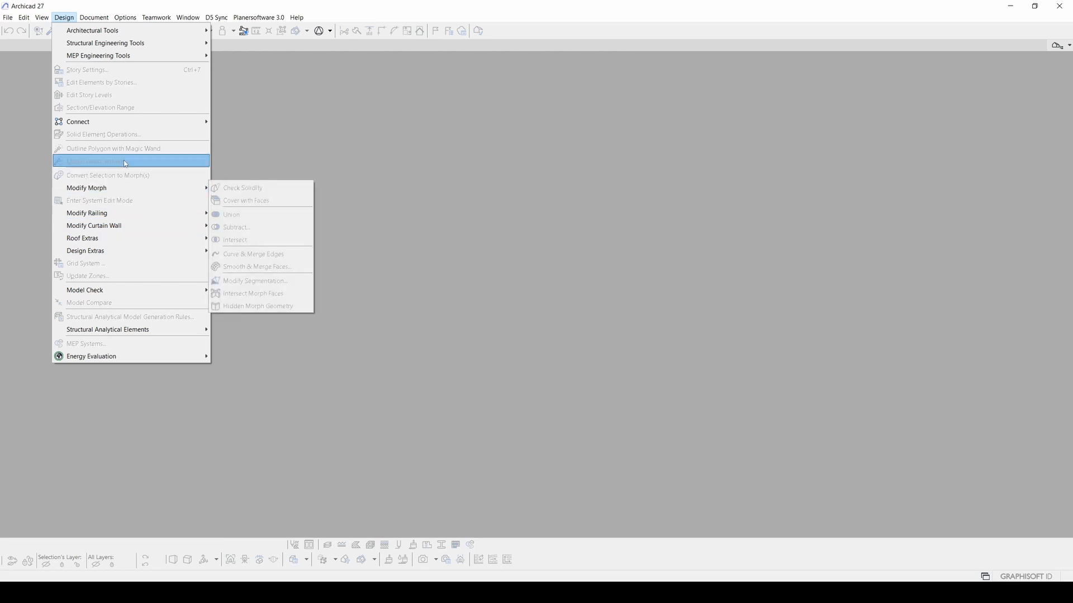
mouse_move(96, 21)
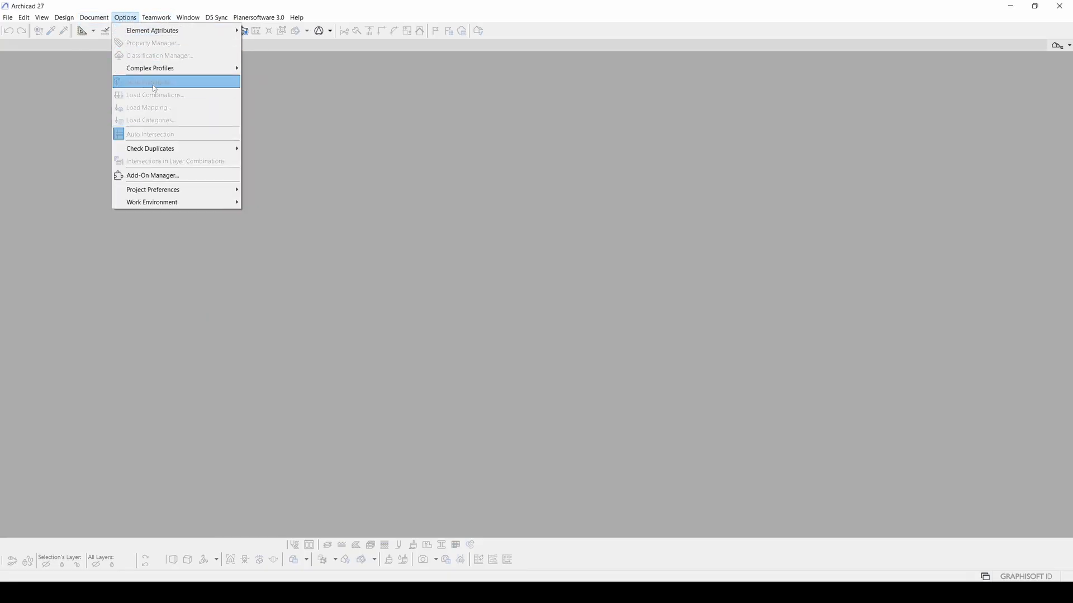
mouse_move(185, 191)
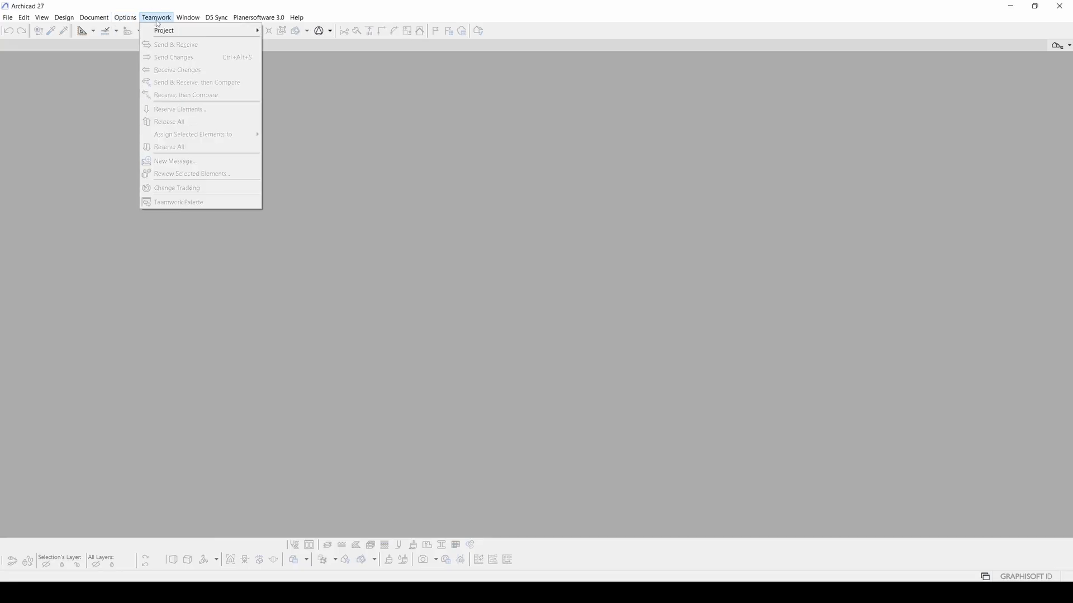
left_click(490, 29)
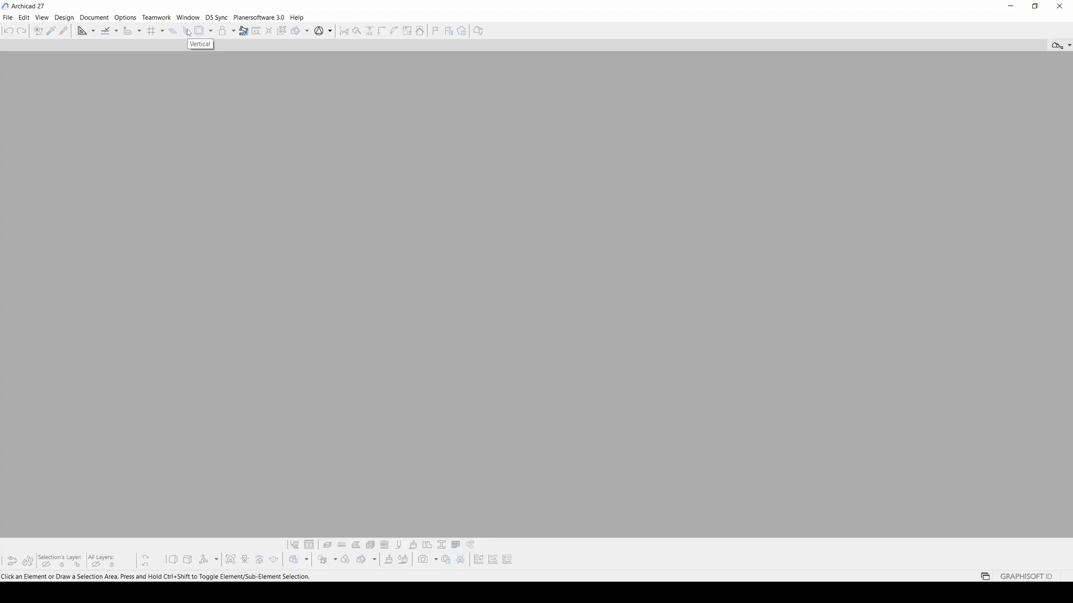
left_click(157, 19)
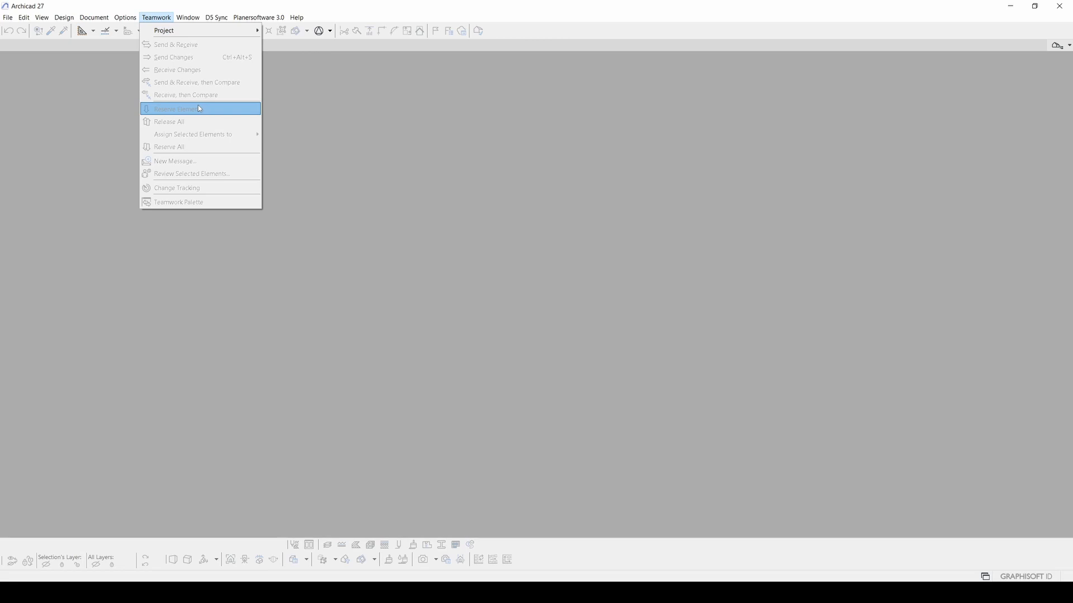
mouse_move(188, 22)
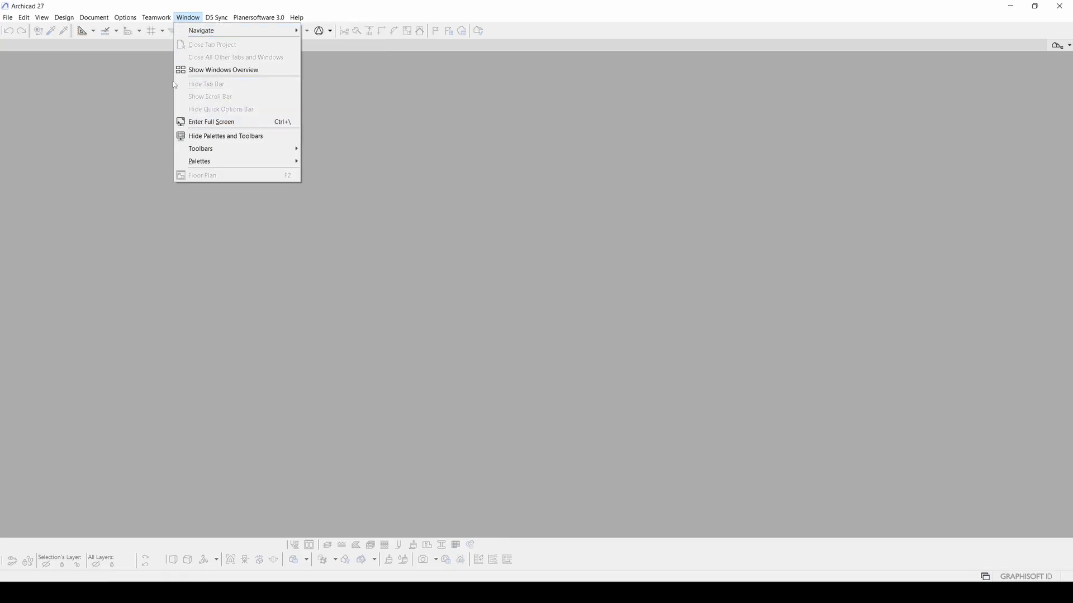
left_click(20, 153)
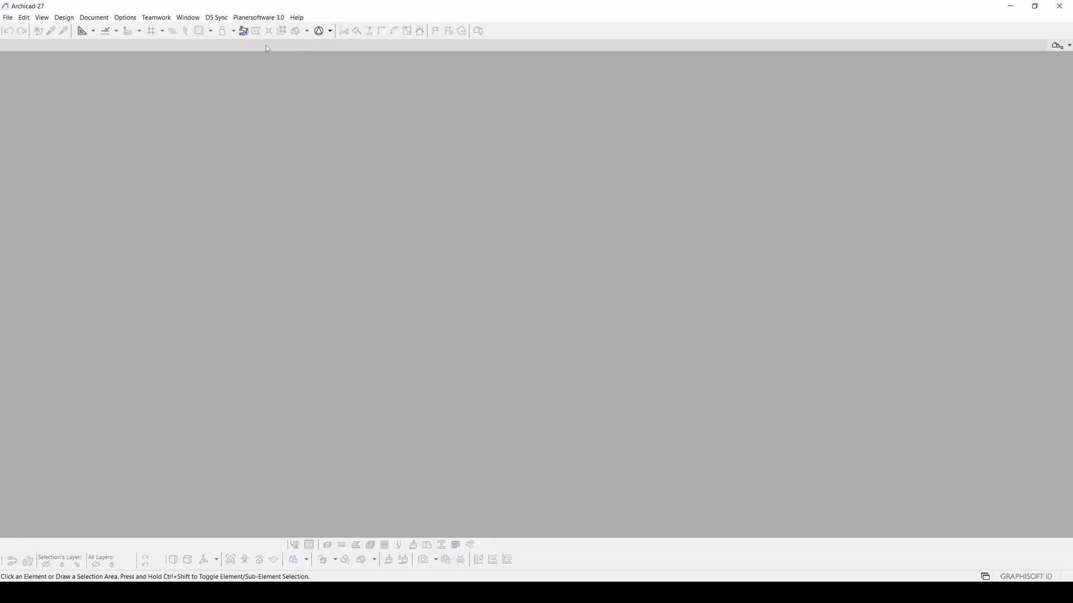
left_click(187, 18)
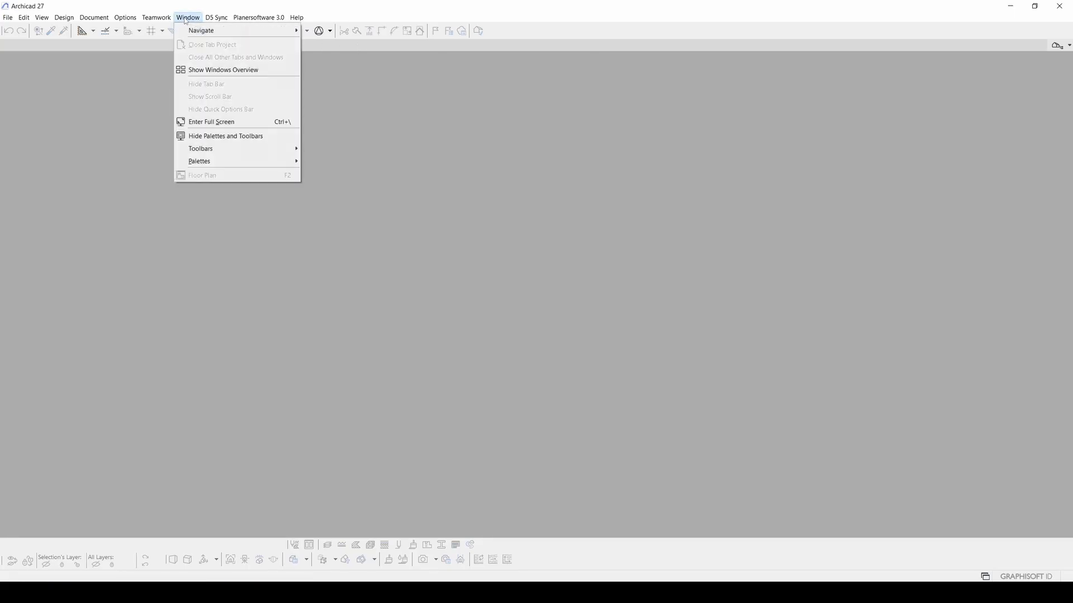
mouse_move(188, 18)
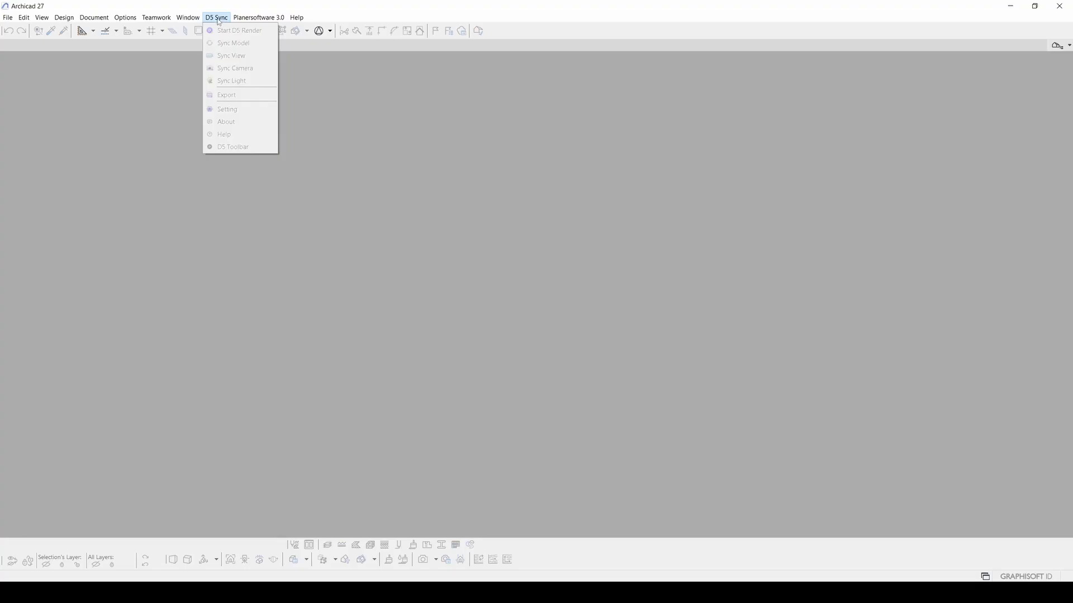
mouse_move(235, 18)
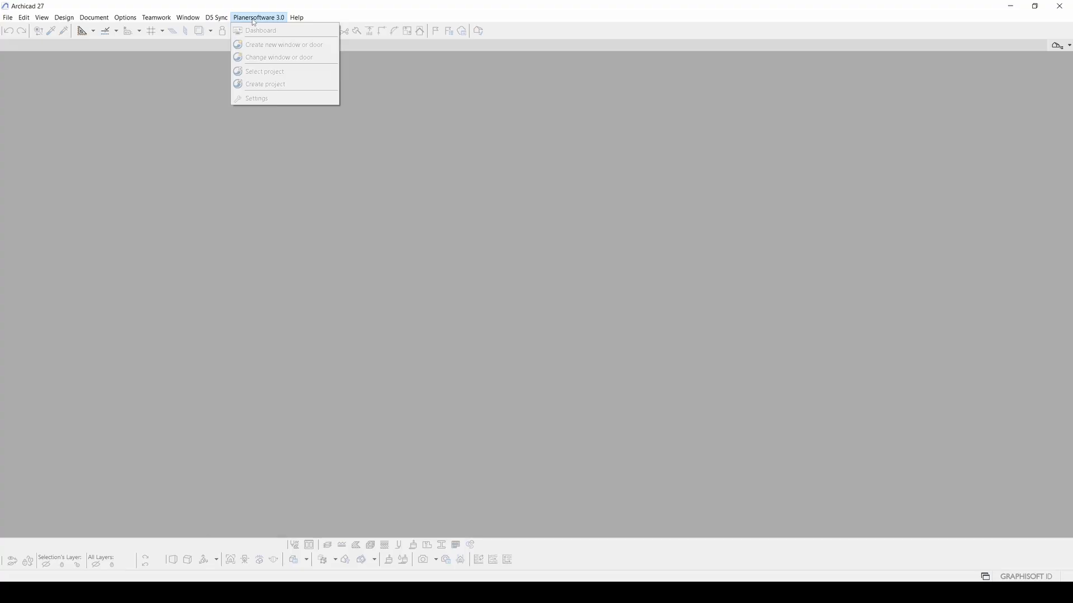
mouse_move(304, 22)
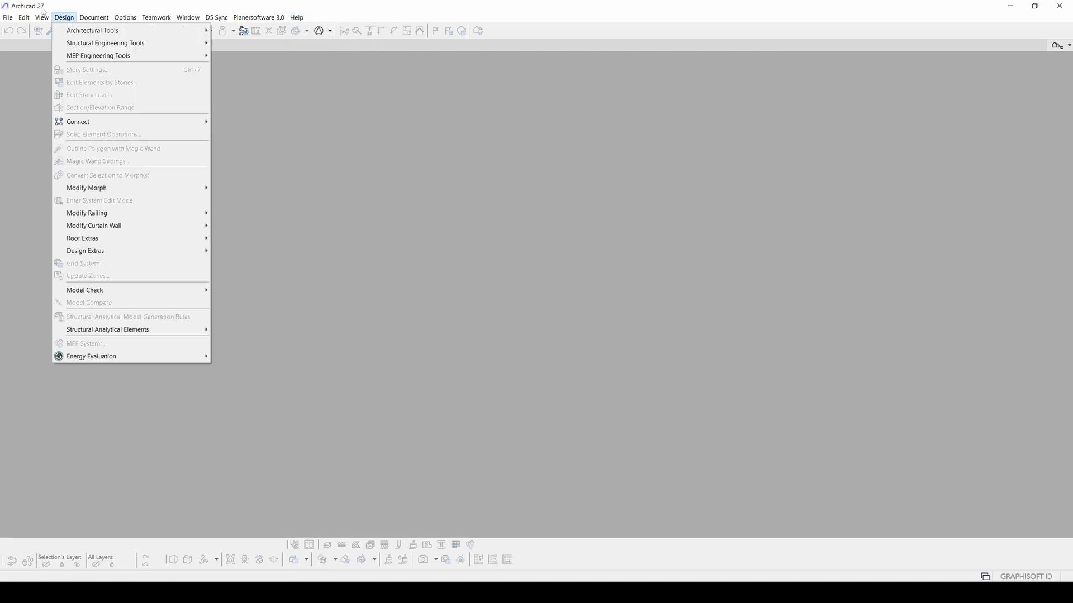
- Create a new project from Archicad 27 Template.tpl with the Current Profile work environment
mouse_move(8, 17)
mouse_move(45, 35)
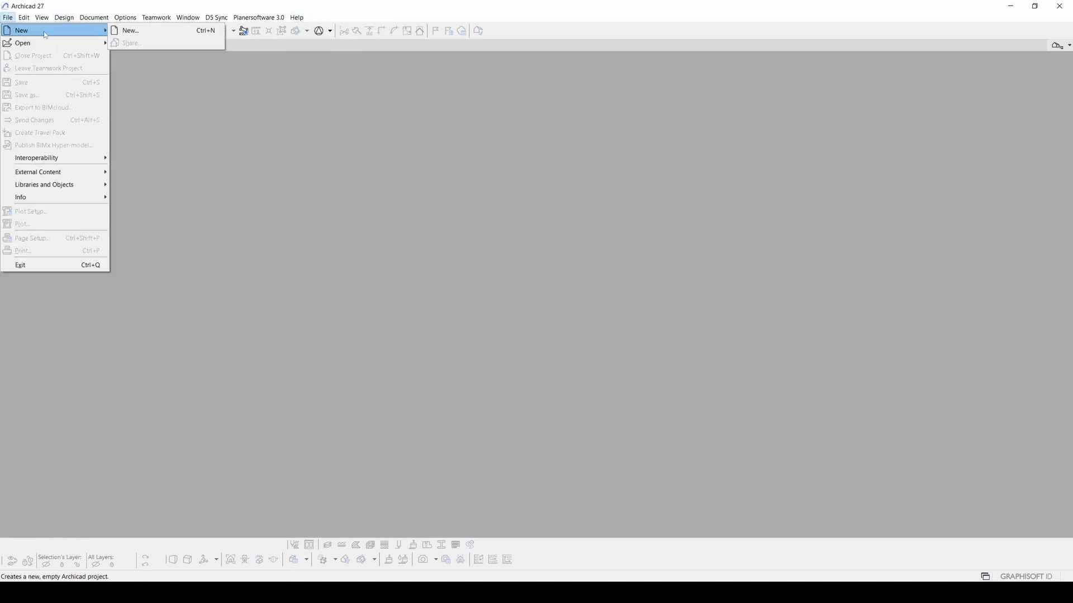
left_click(149, 32)
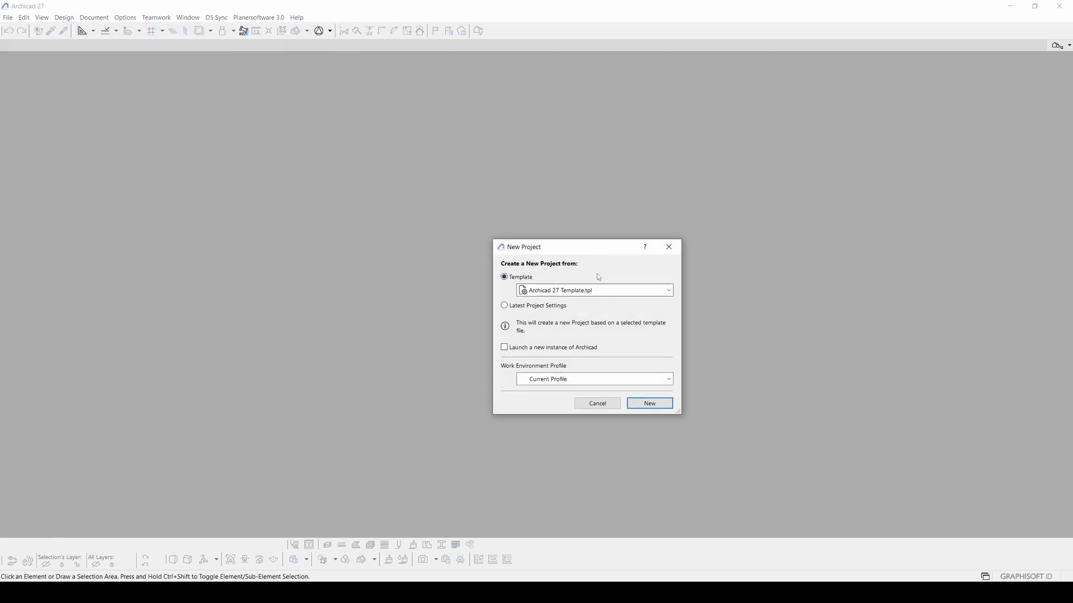
left_click_drag(590, 250, 549, 214)
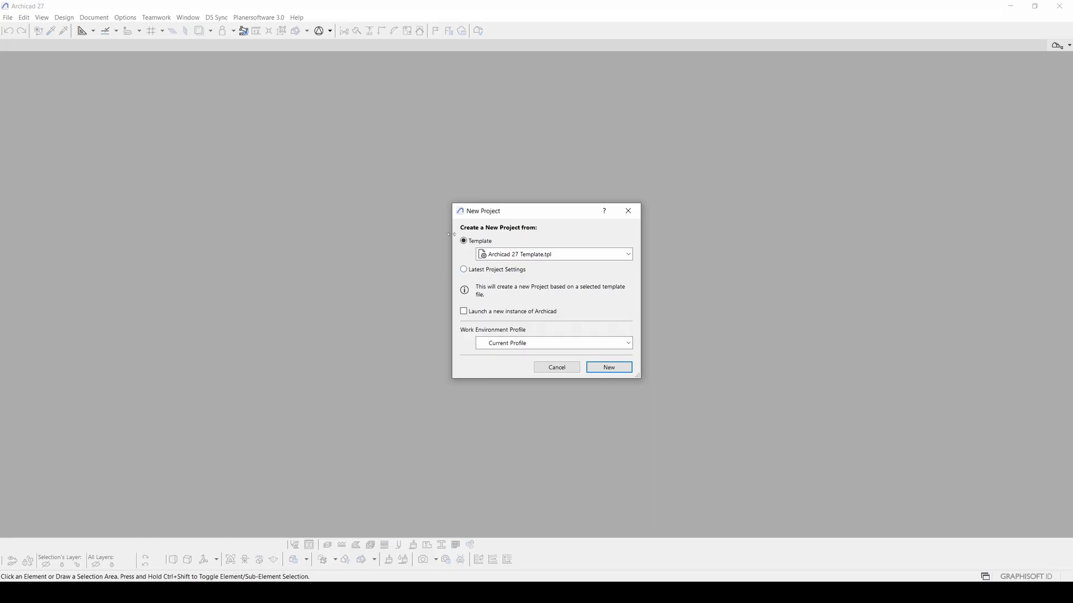
left_click(514, 255)
left_click(531, 254)
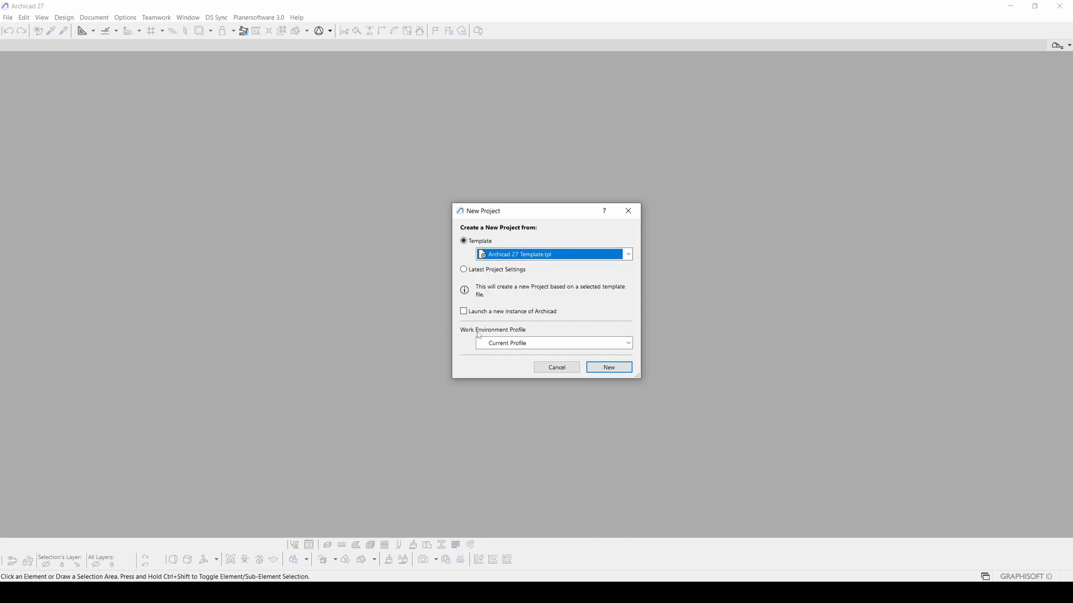
left_click(505, 346)
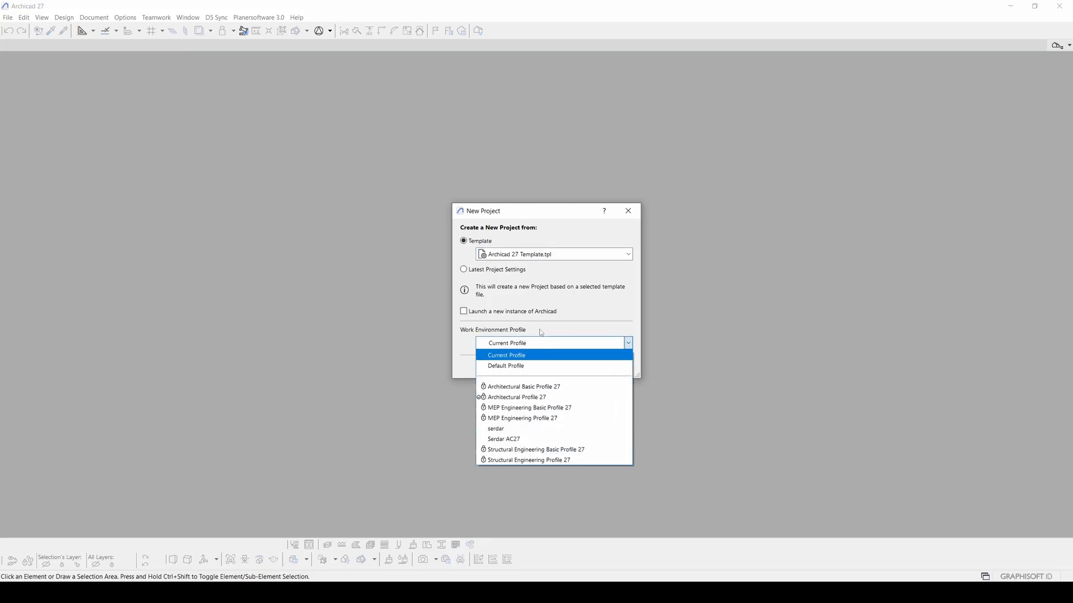
left_click(509, 325)
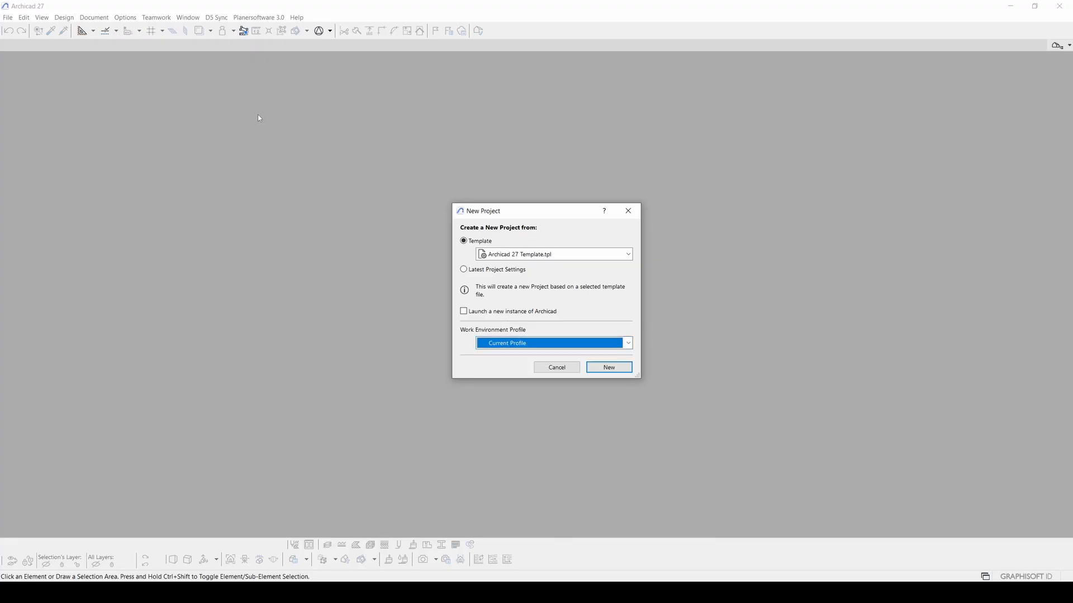
left_click(609, 368)
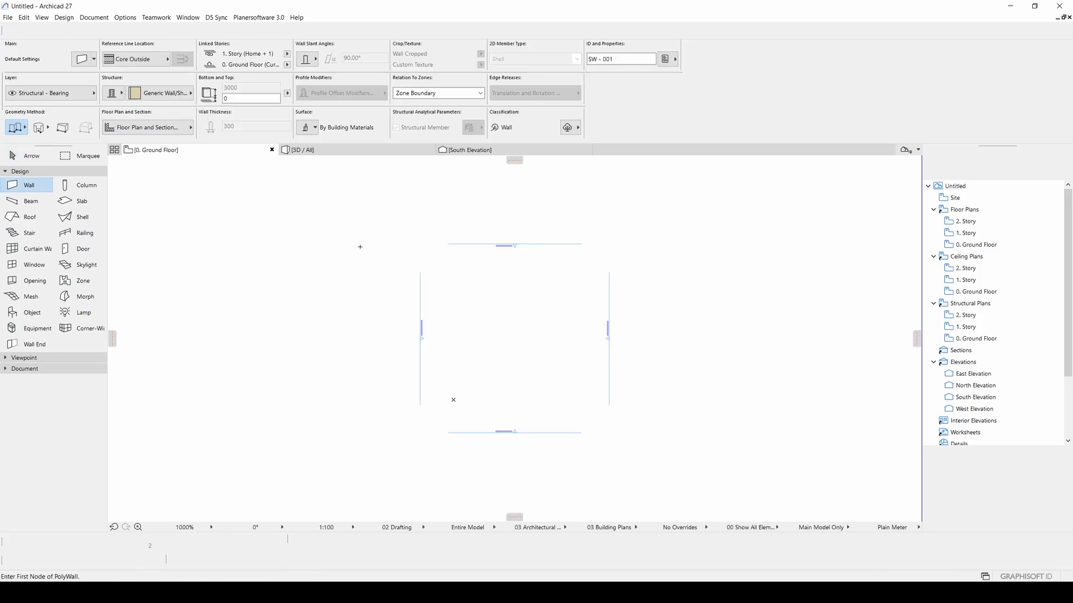
scroll(500, 227, "up", 5)
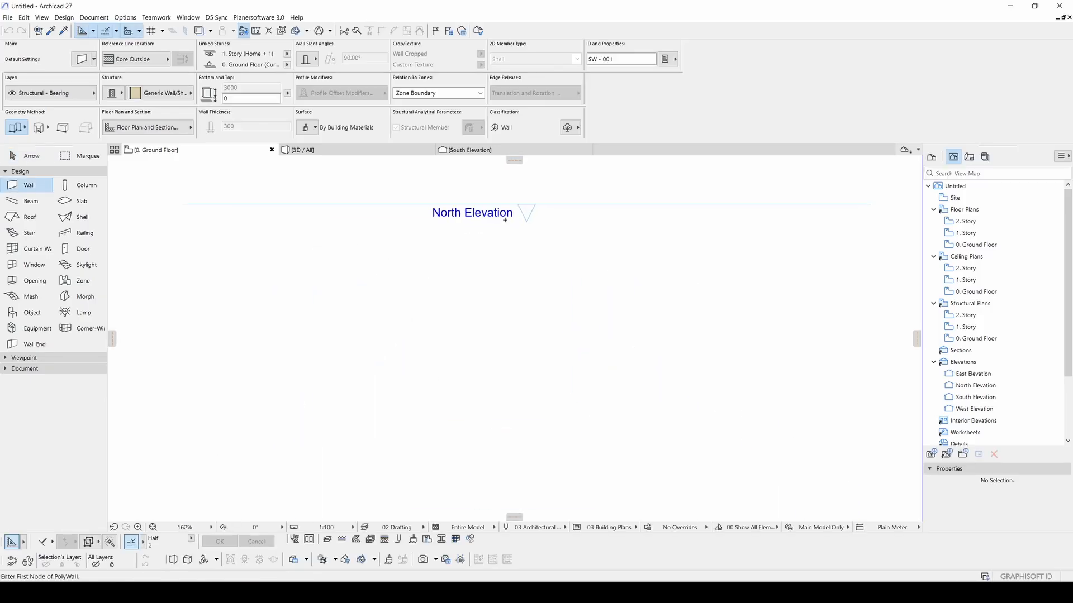
scroll(490, 219, "down", 4)
middle_click_drag(414, 305, 488, 188)
middle_click_drag(350, 351, 355, 252)
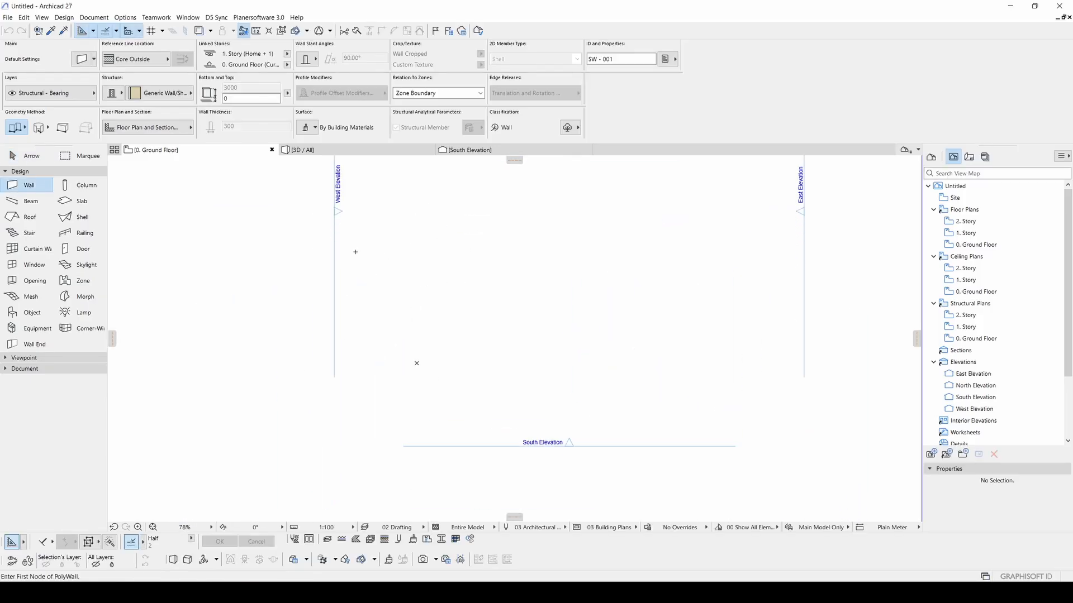
middle_click_drag(601, 395, 545, 504)
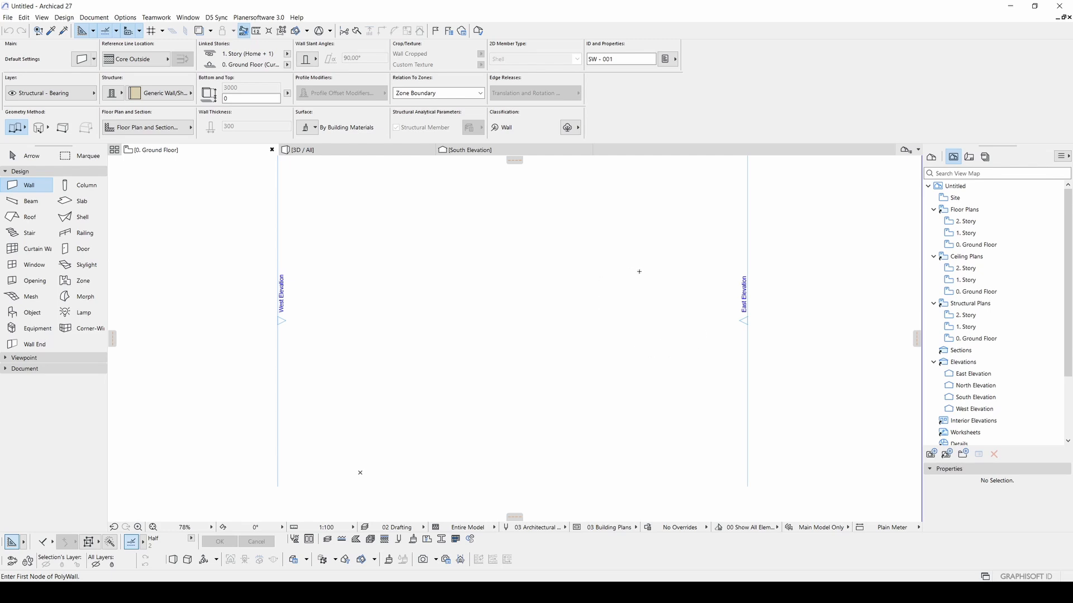
middle_click_drag(637, 269, 656, 381)
scroll(645, 380, "down", 2)
key("Escape")
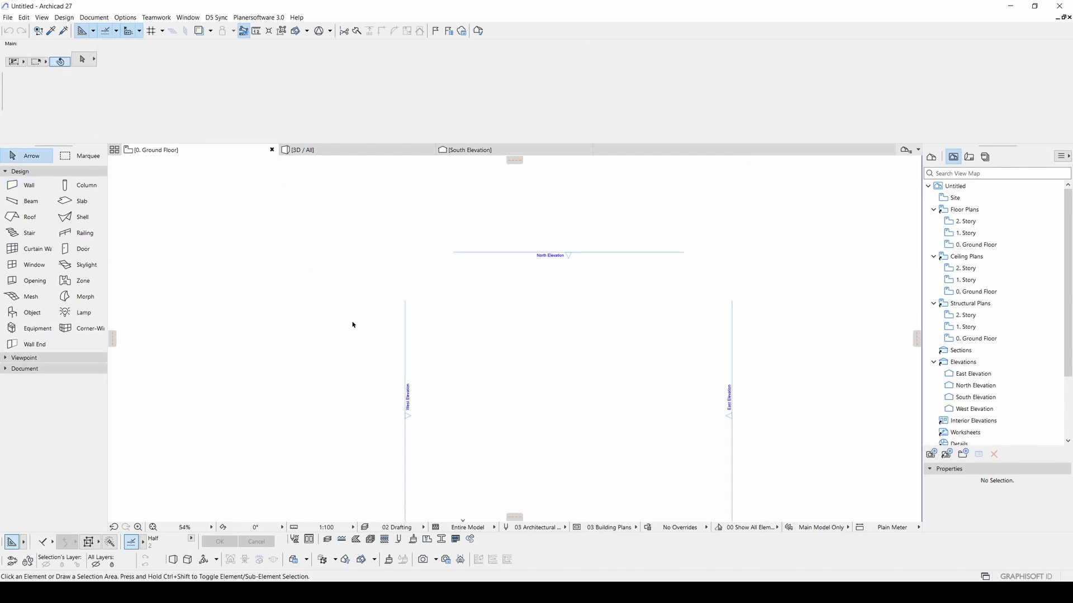
middle_click_drag(568, 430, 548, 380)
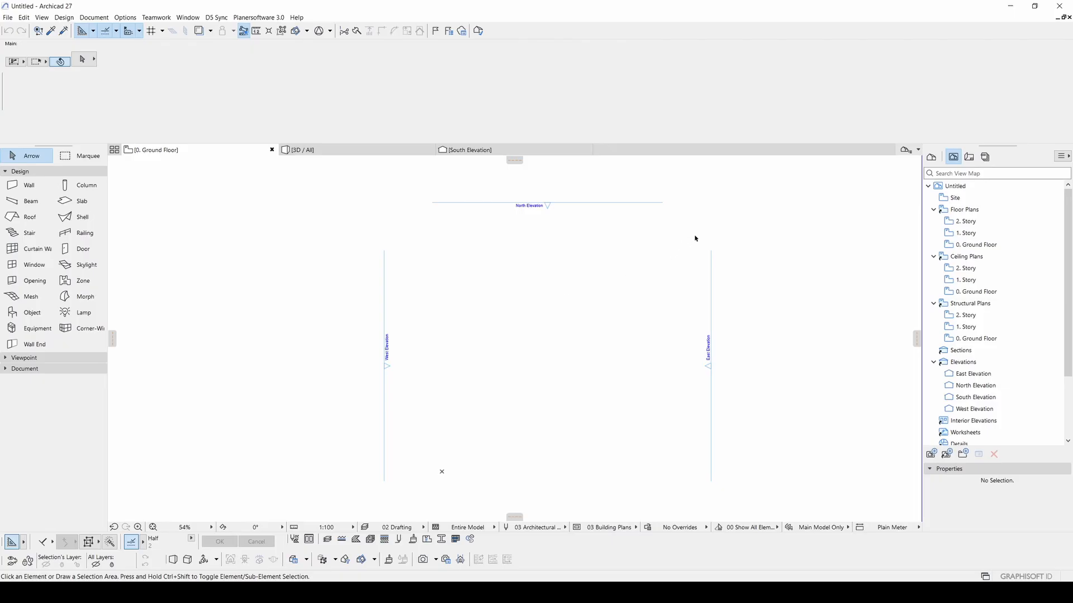
left_click_drag(697, 237, 380, 185)
key("Escape")
left_click_drag(807, 260, 665, 356)
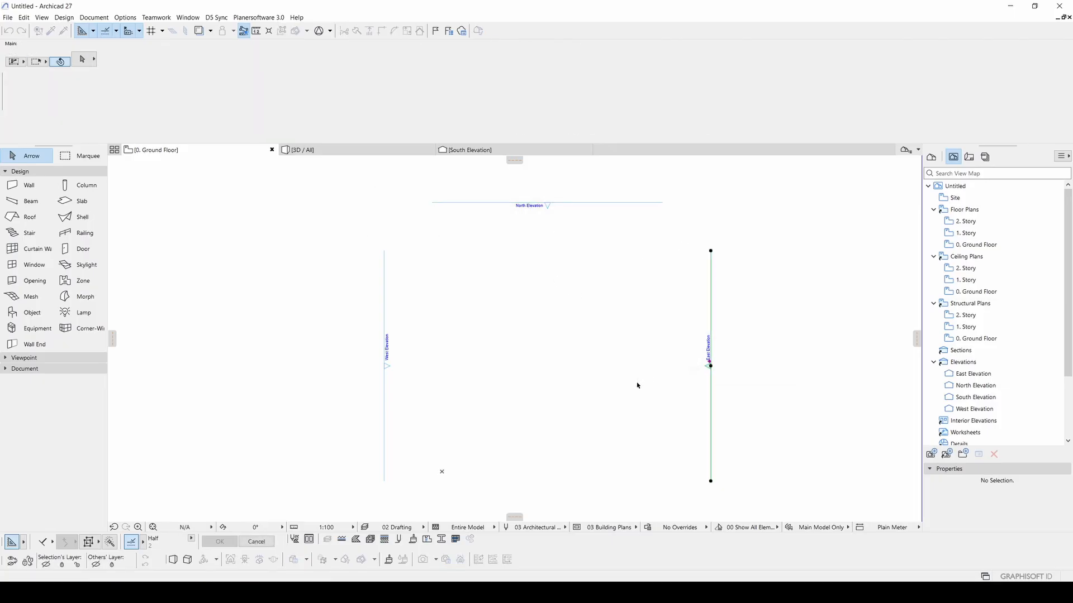
key("Escape")
middle_click_drag(530, 381, 512, 328)
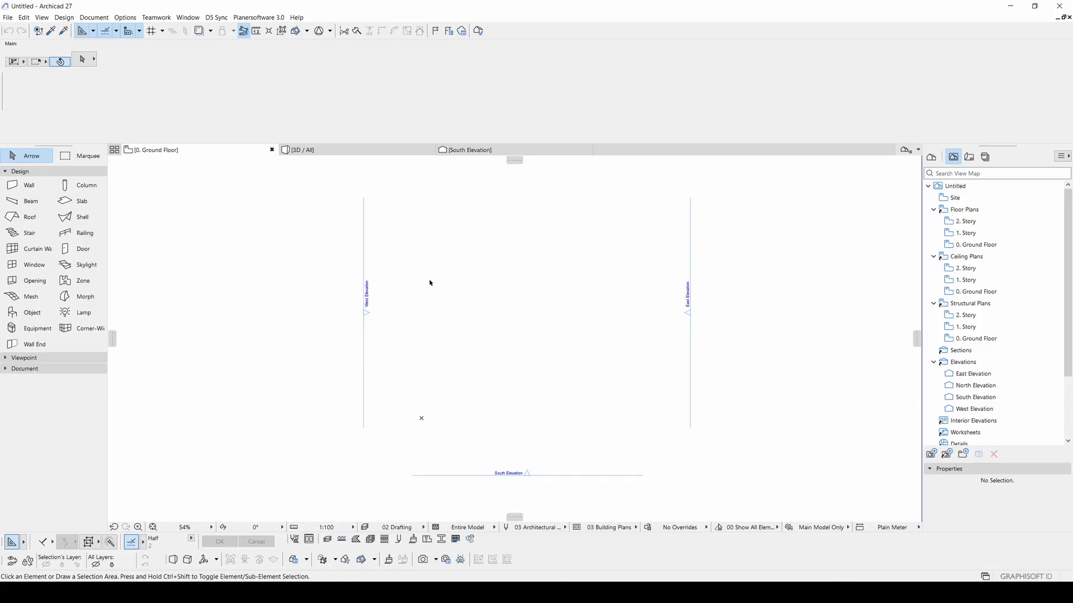
- Set Working Units length to centimeter with 0 decimal places and confirm
left_click(125, 18)
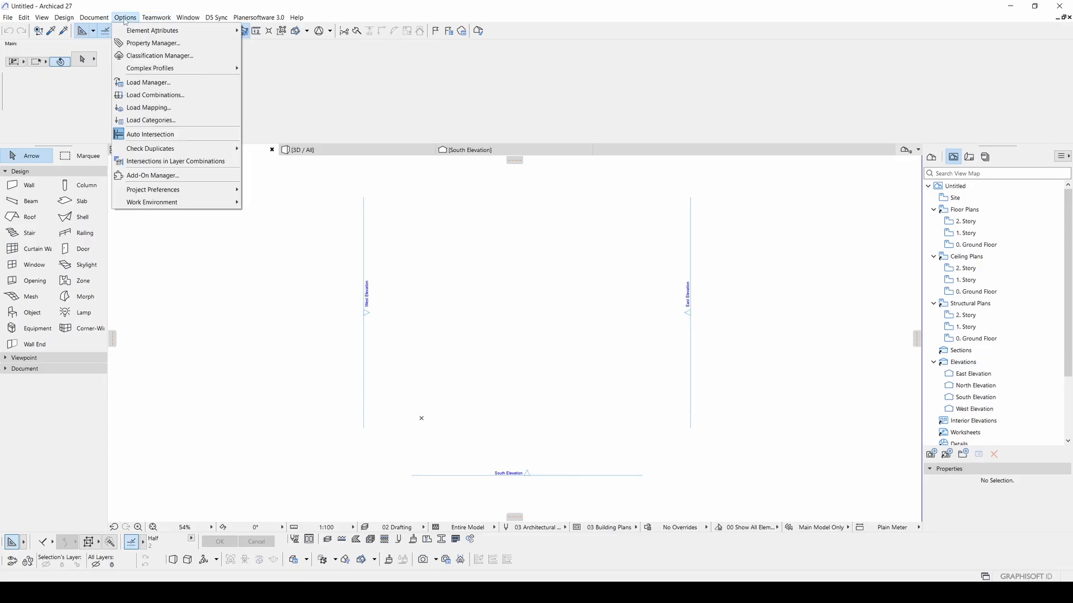
mouse_move(167, 192)
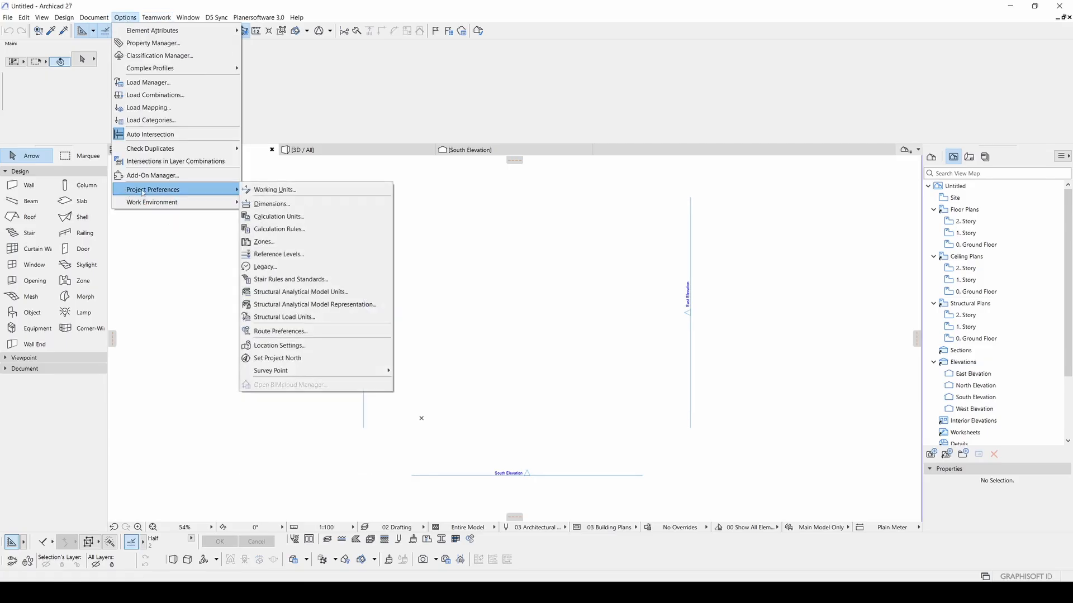
left_click(268, 191)
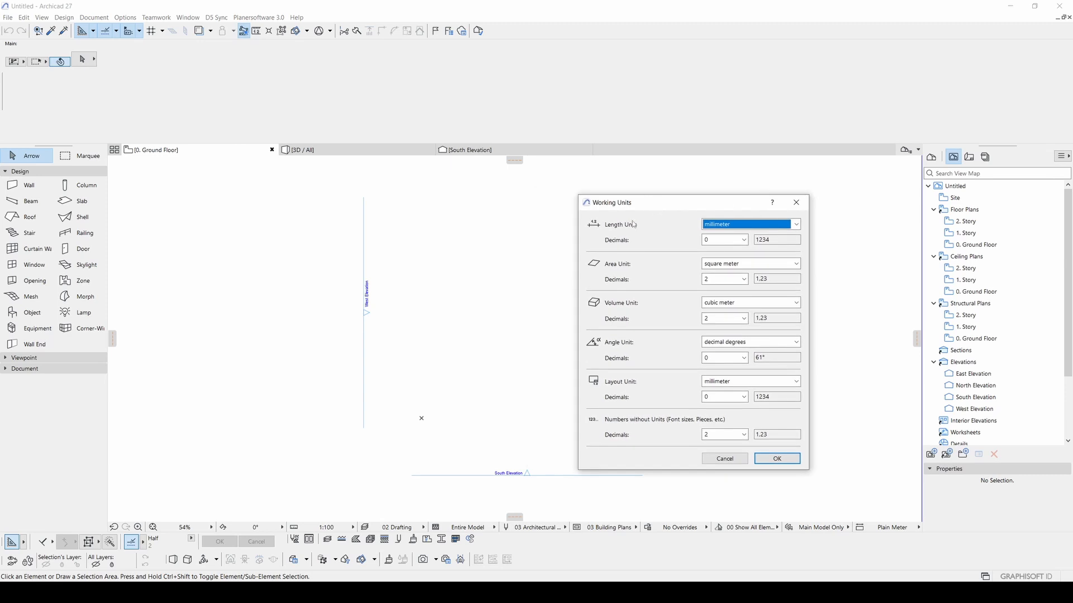
left_click(725, 226)
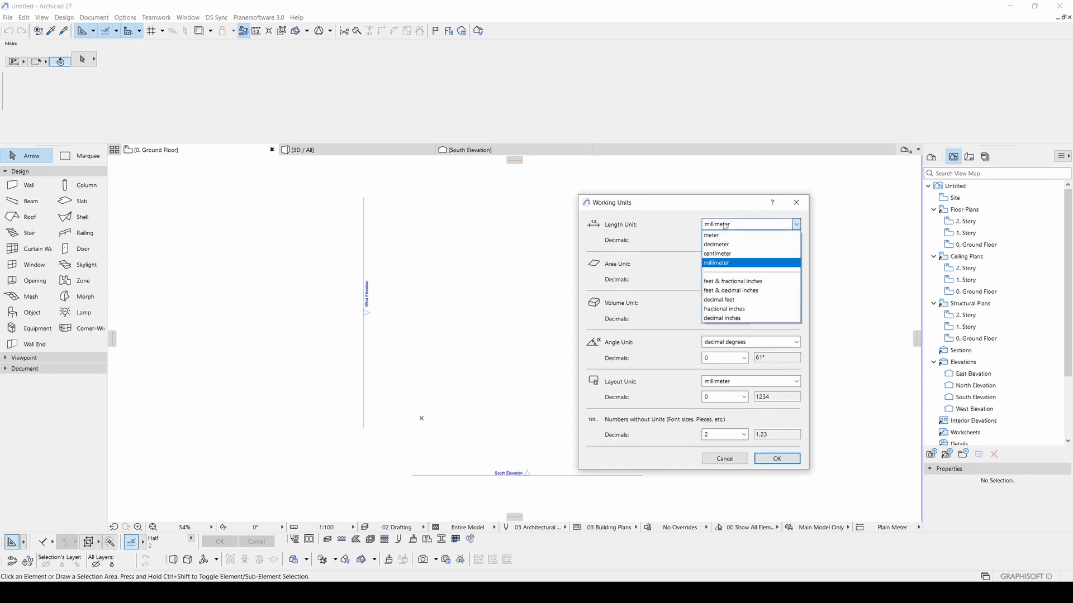
left_click(713, 254)
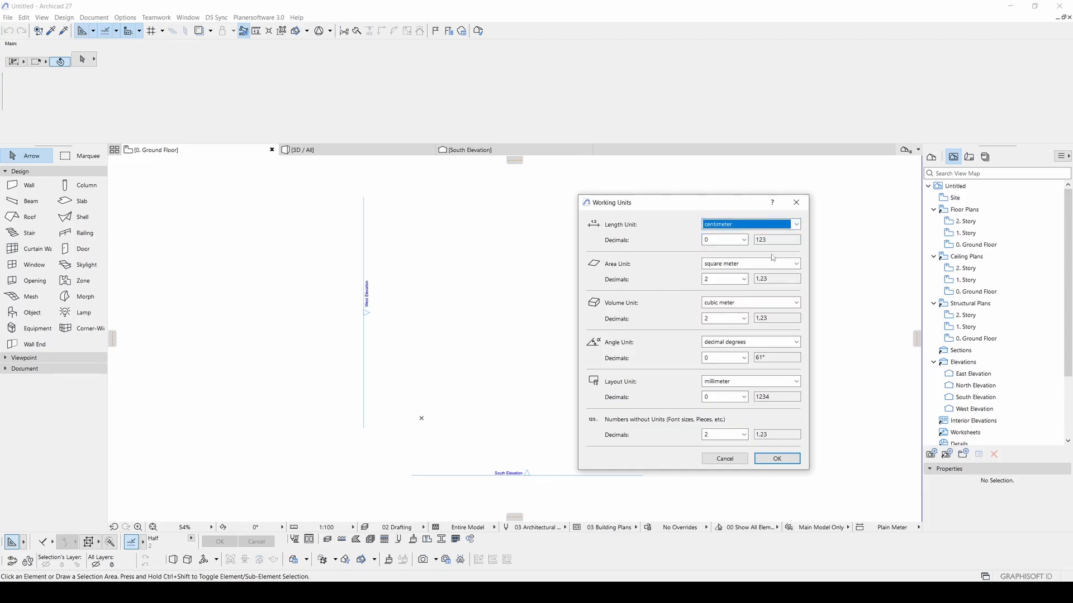
left_click(713, 240)
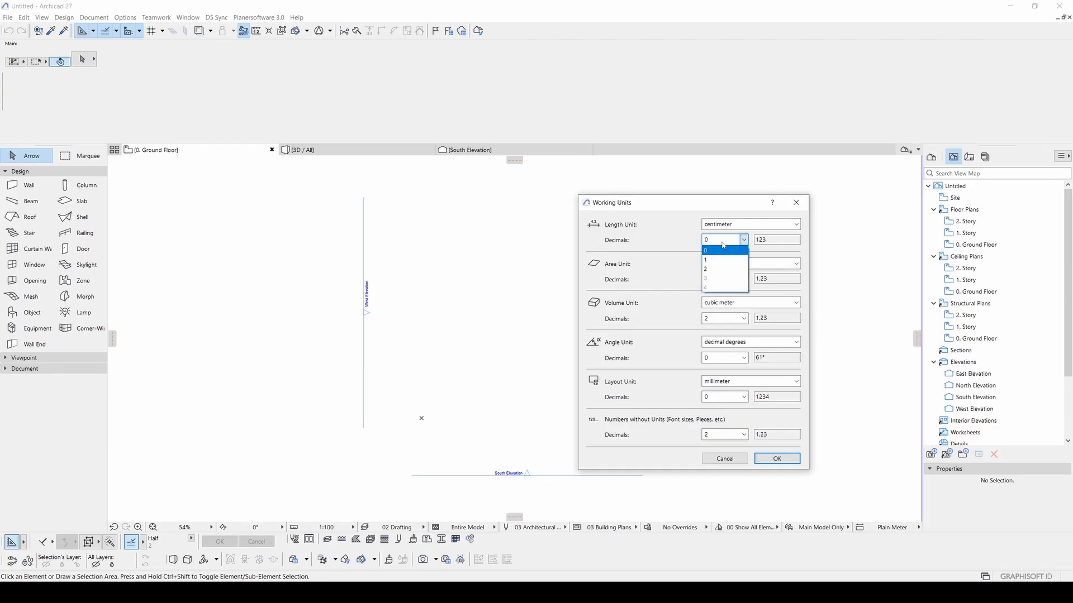
left_click(709, 270)
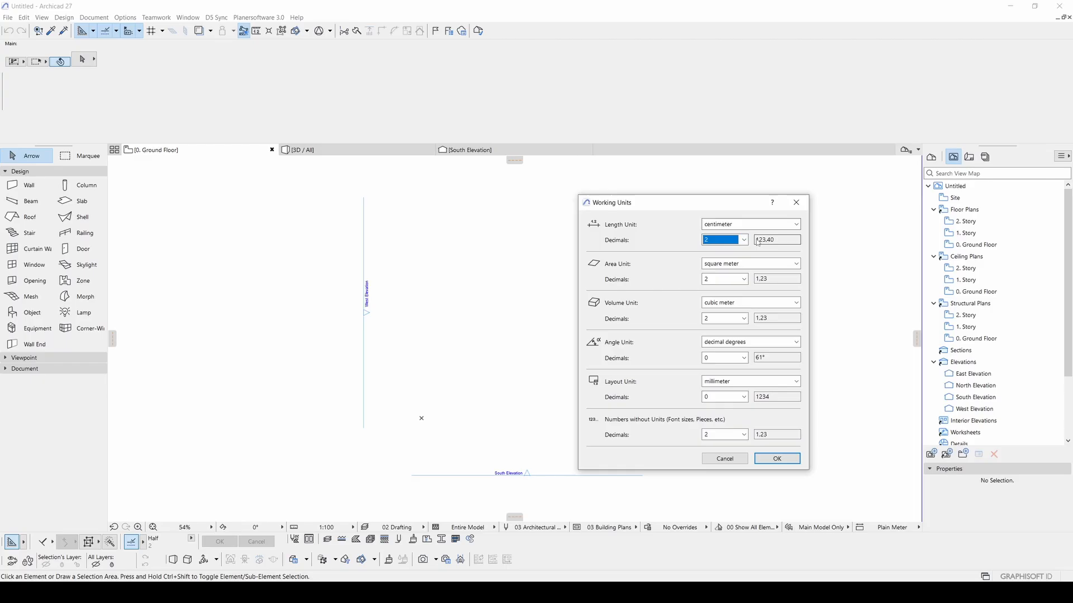
left_click(724, 240)
left_click(718, 250)
left_click_drag(685, 204, 676, 193)
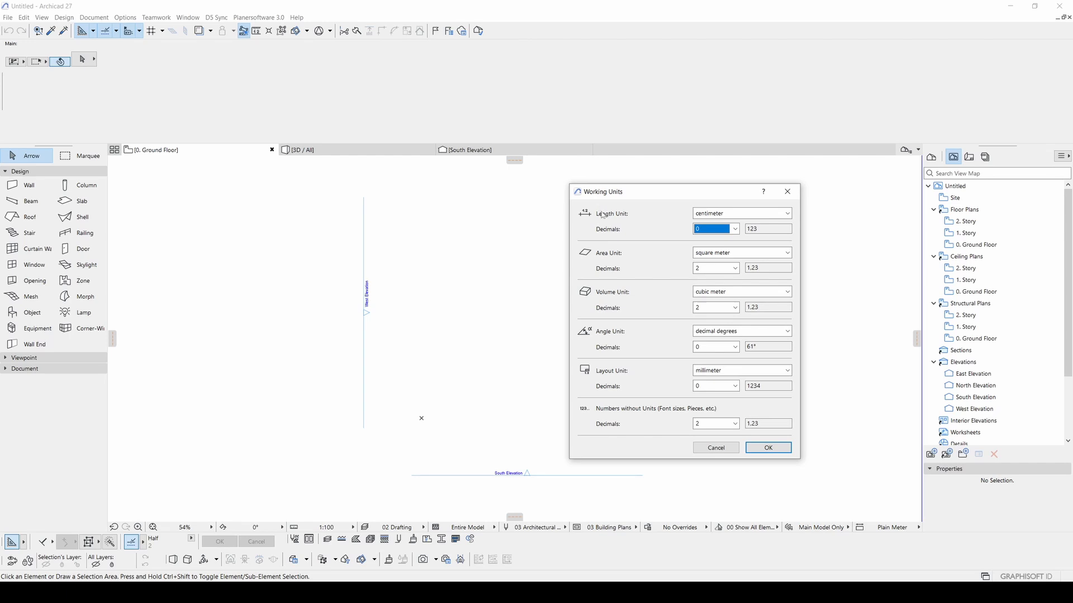
left_click(778, 454)
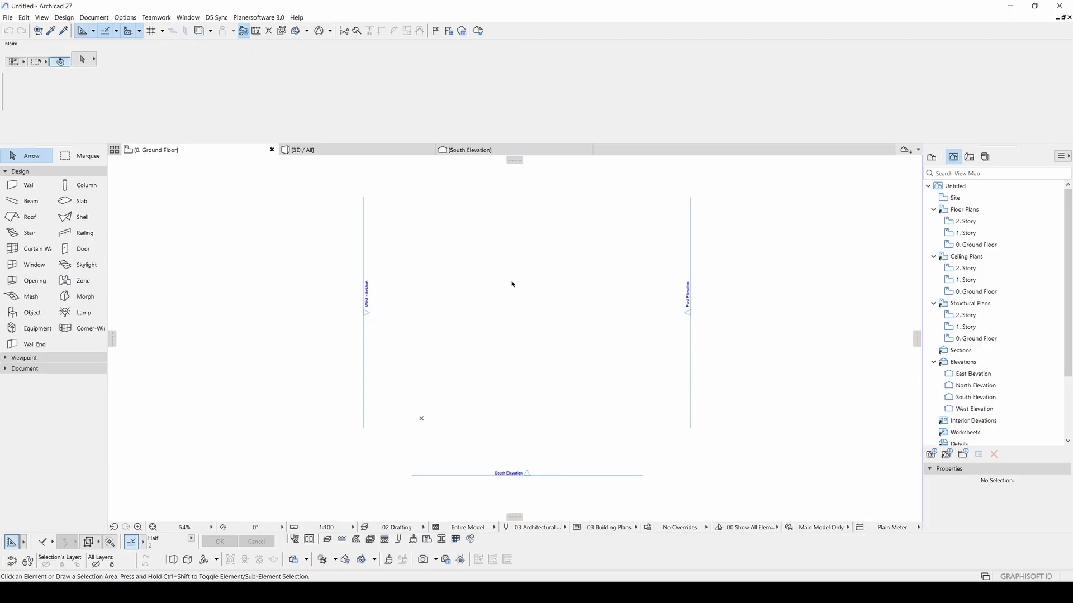
- Draw a horizontal line across the plan centre with the Line tool, then select it
left_click(20, 370)
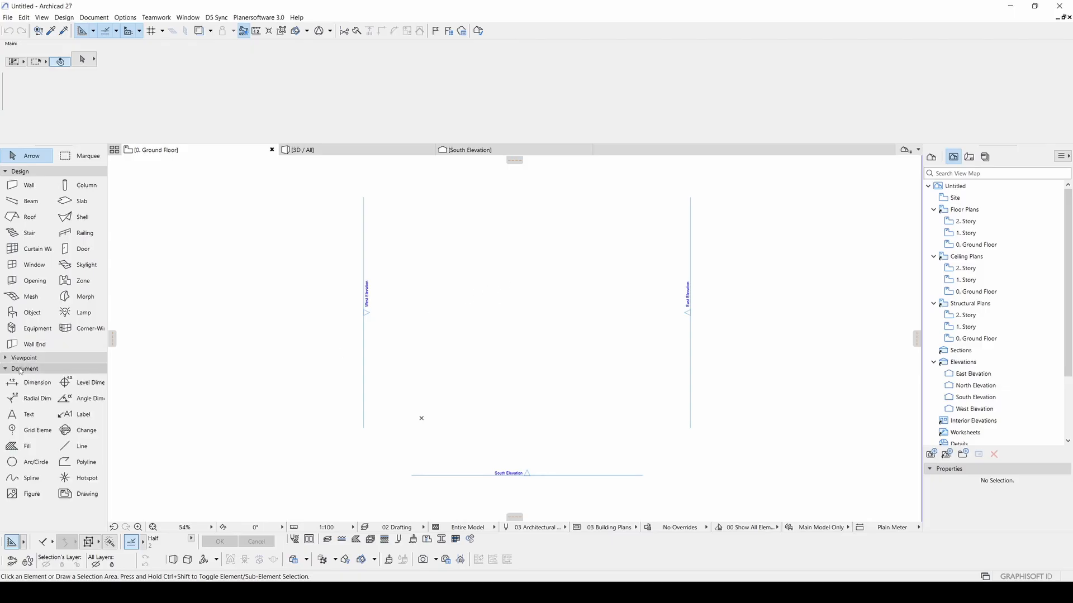
left_click(79, 450)
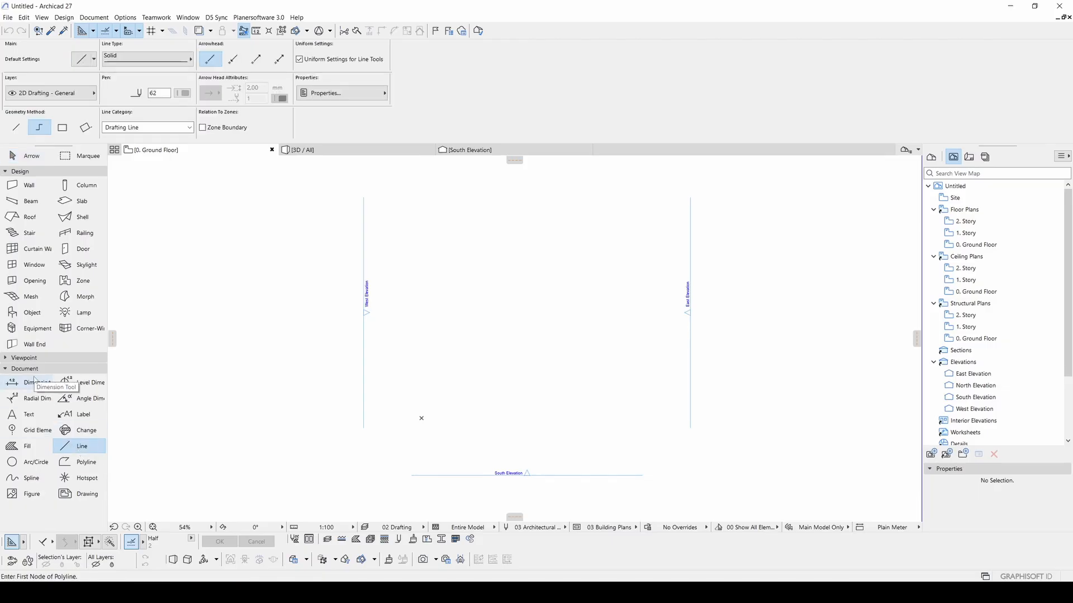
scroll(417, 303, "up", 3)
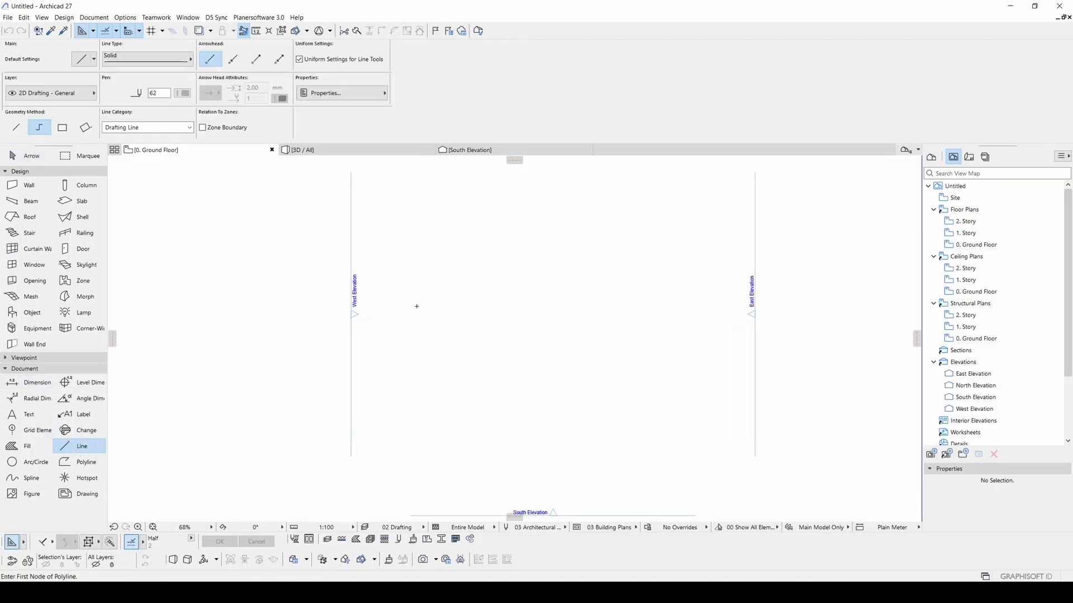
left_click(416, 369)
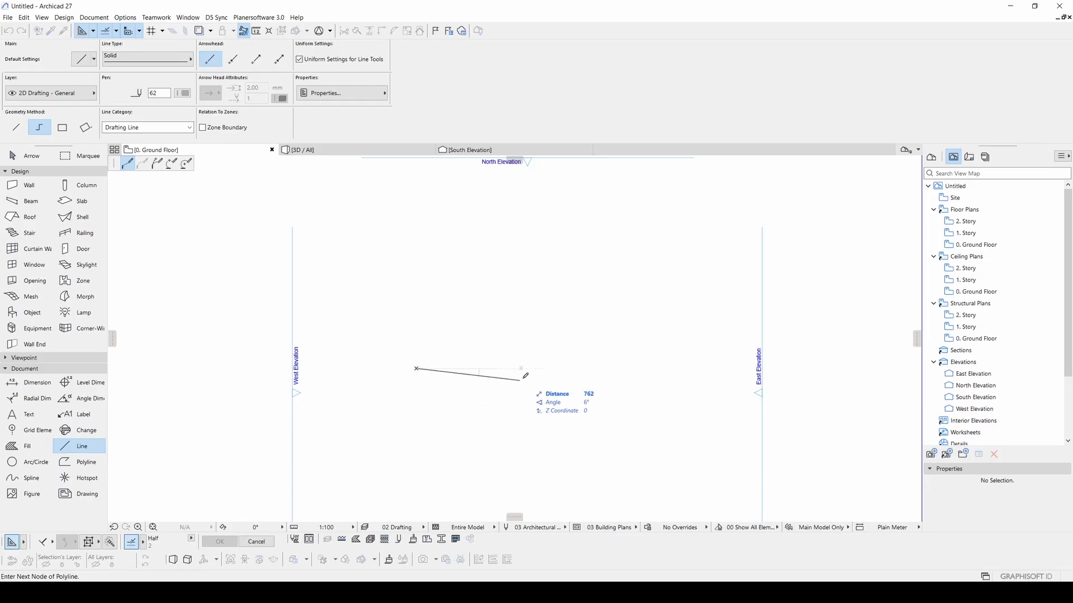
double_click(549, 368)
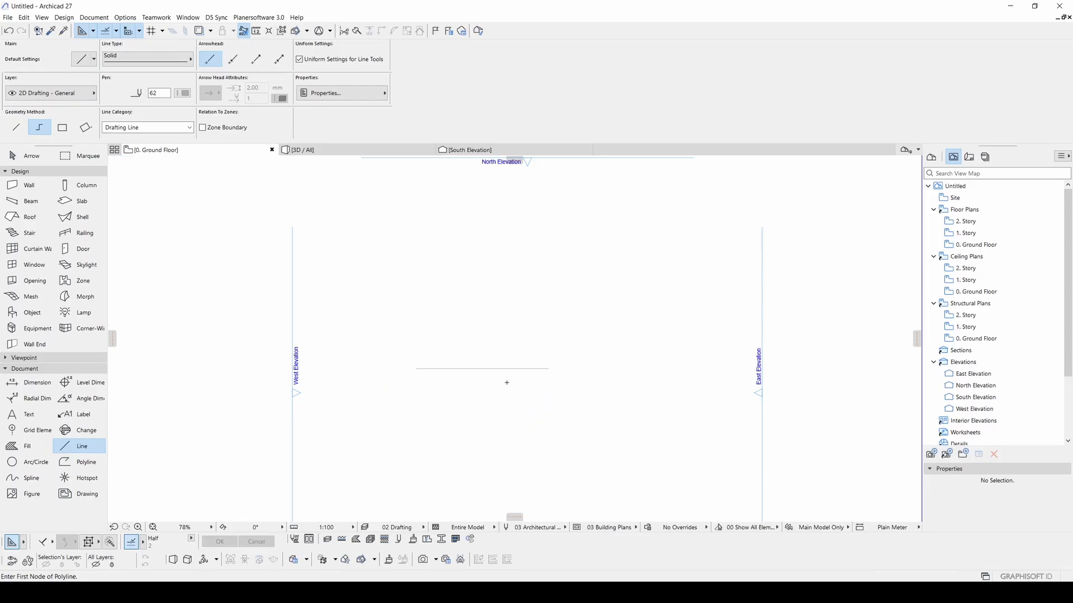
key("Escape")
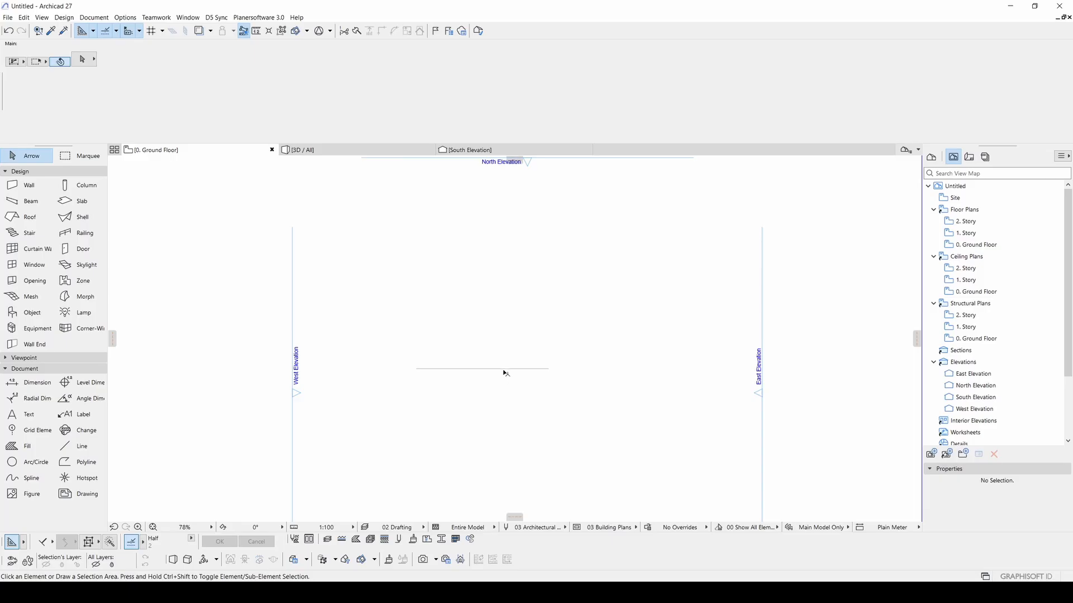
left_click(502, 368)
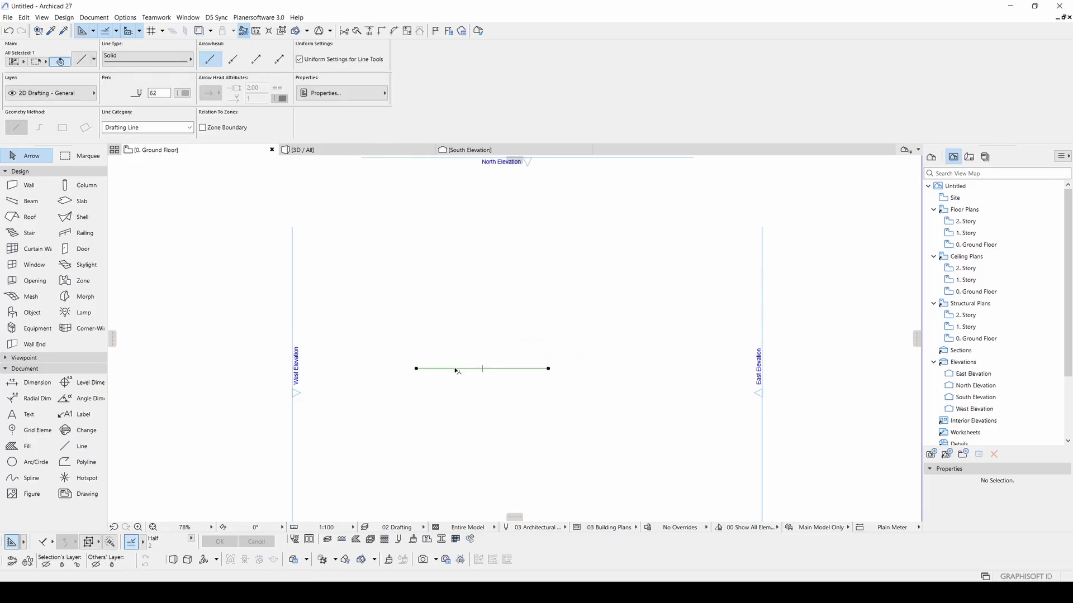
scroll(454, 368, "up", 4)
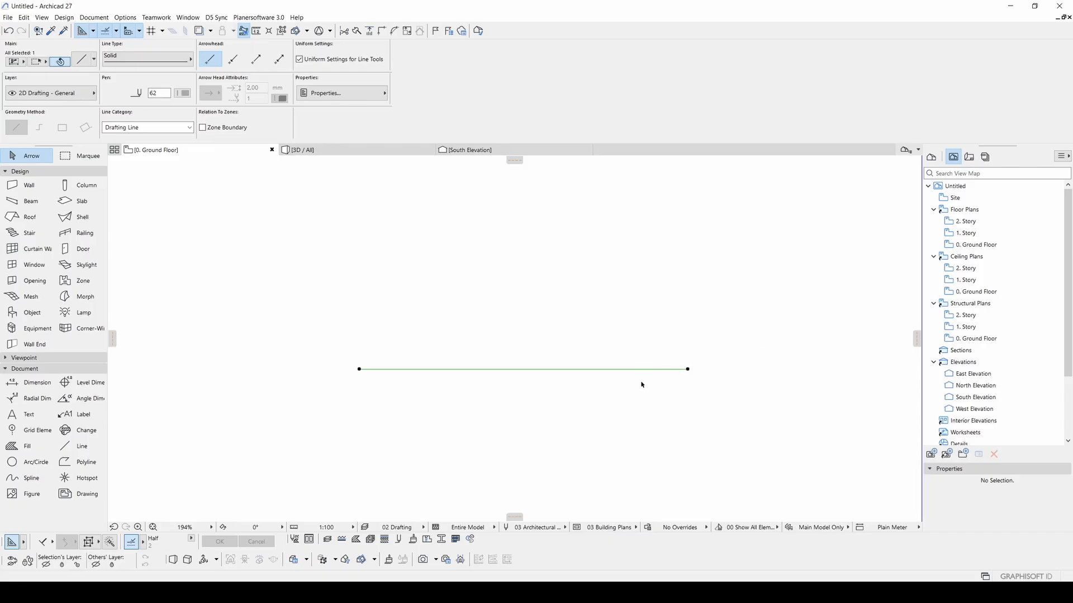
- Stretch the line's right endpoint upward so the line slopes up to the right
left_click(688, 370)
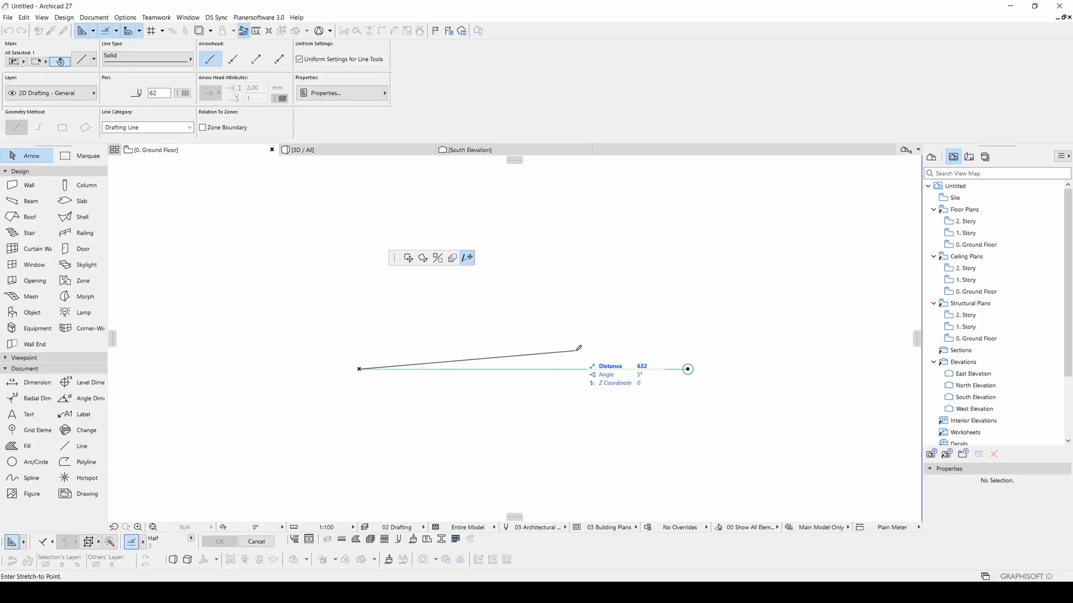
left_click(601, 323)
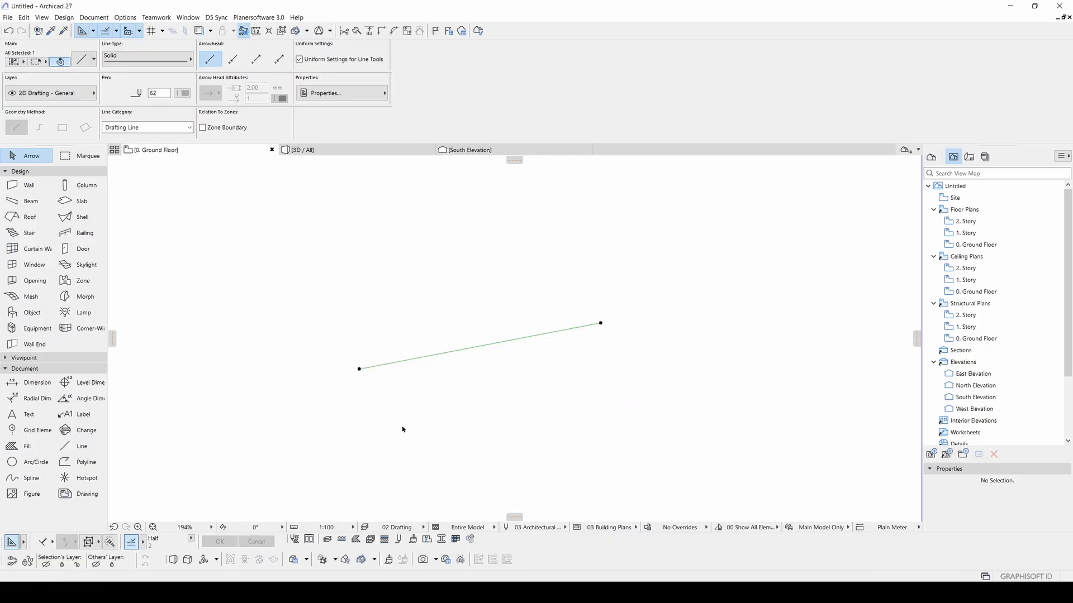
left_click(413, 302)
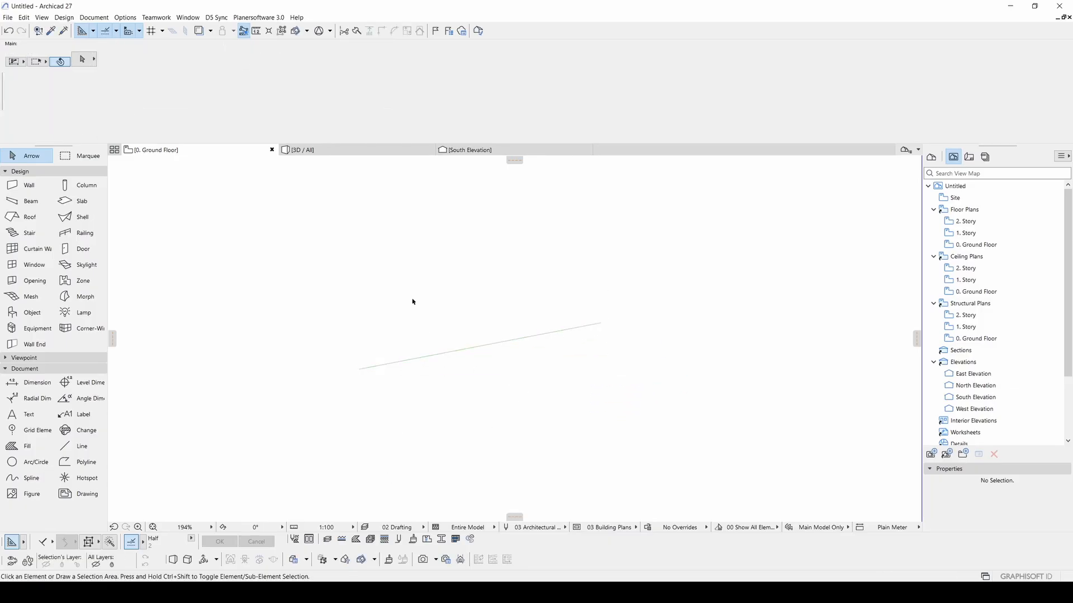
left_click(483, 347)
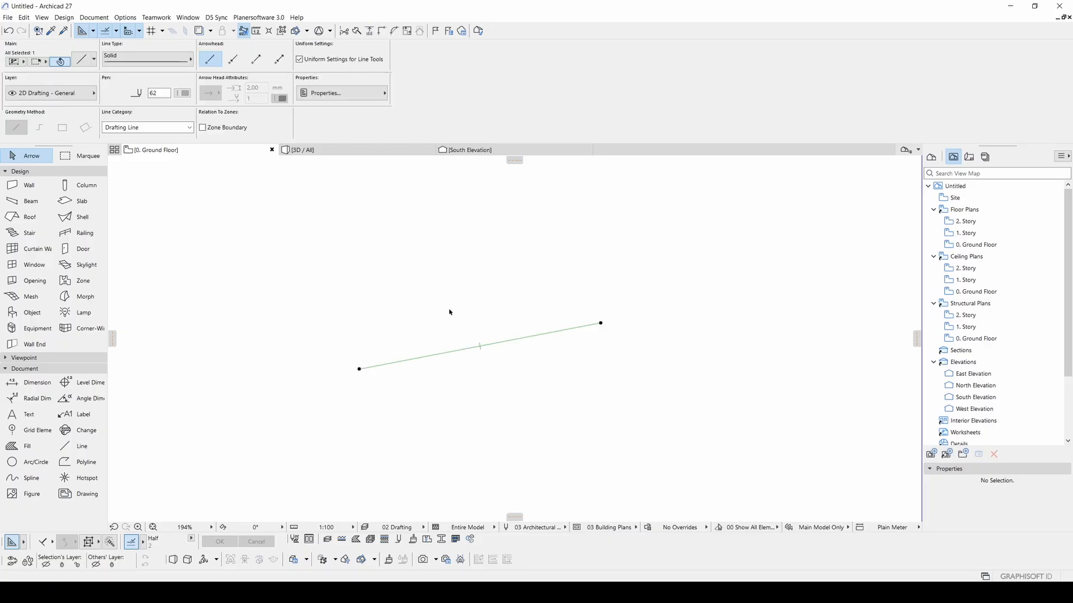
middle_click_drag(451, 311, 472, 325)
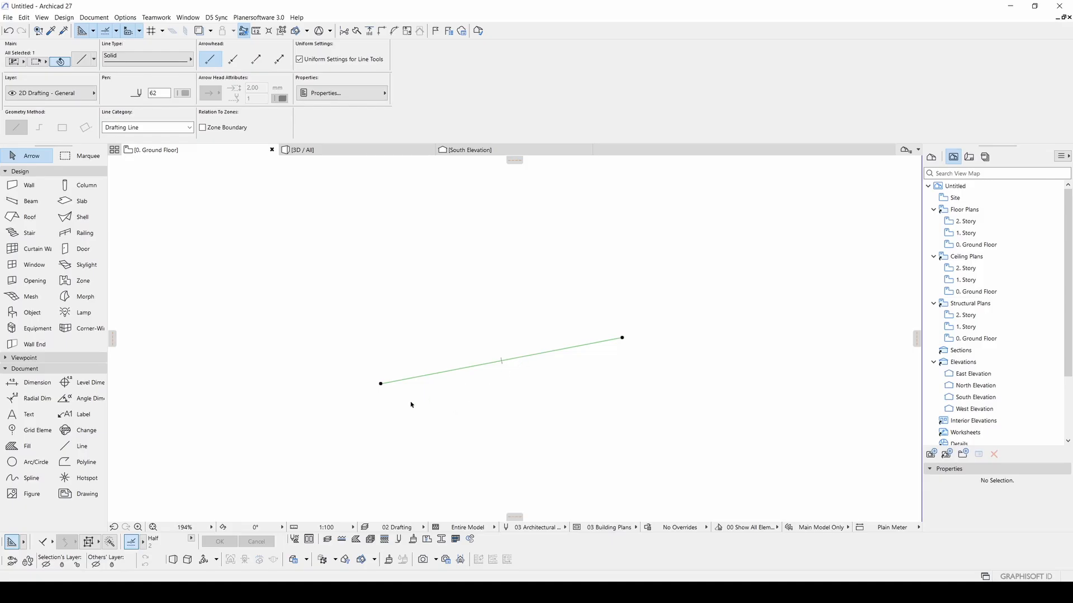
- Insert a bend point above the line's middle and curve the right edge into an arc
left_click(541, 352)
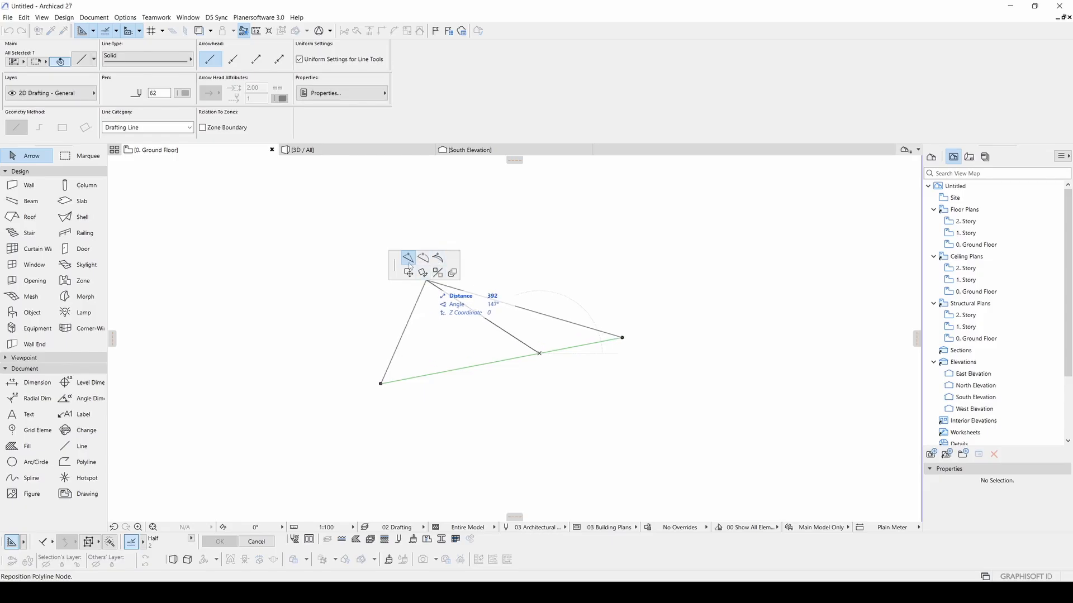
left_click(523, 334)
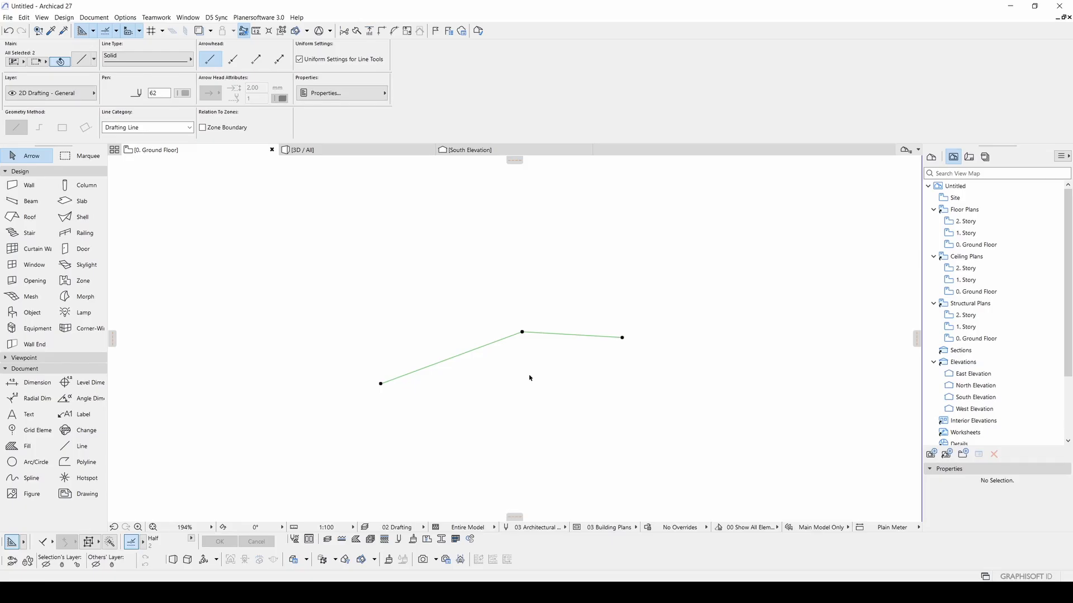
left_click(542, 334)
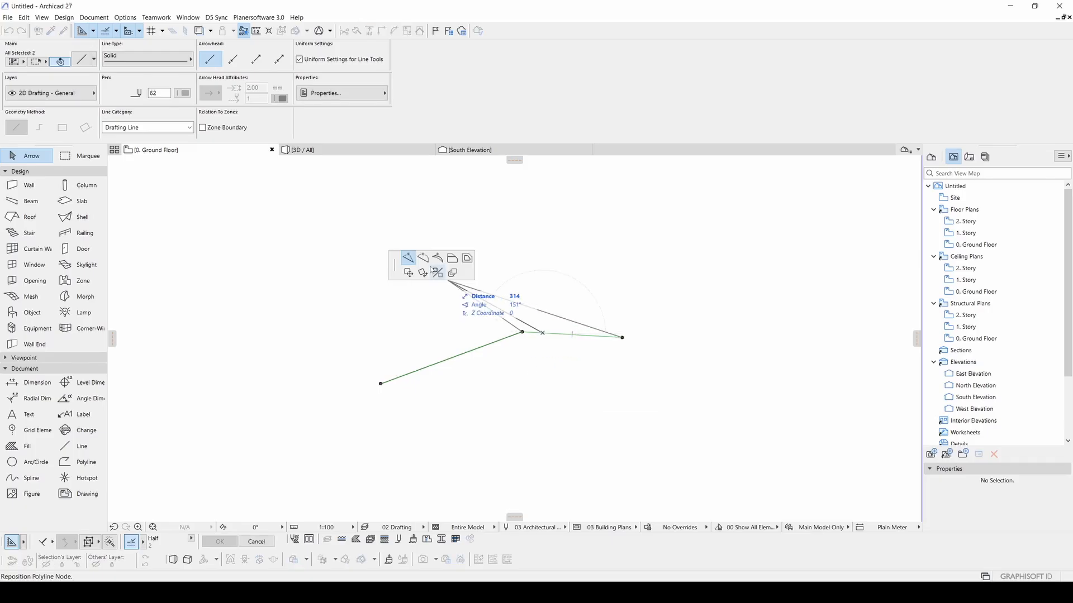
left_click(424, 265)
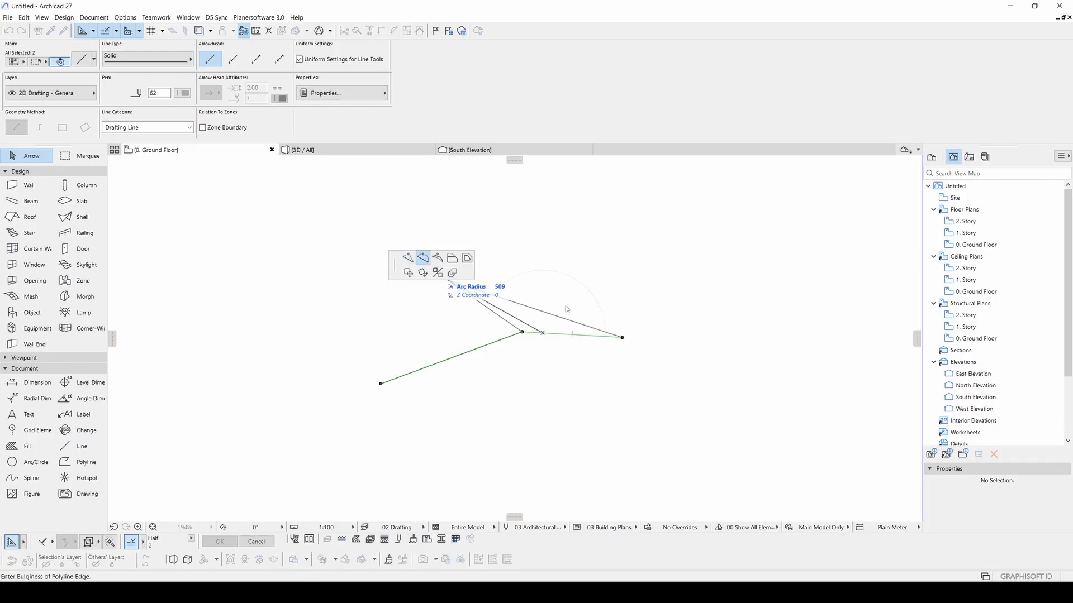
left_click(575, 368)
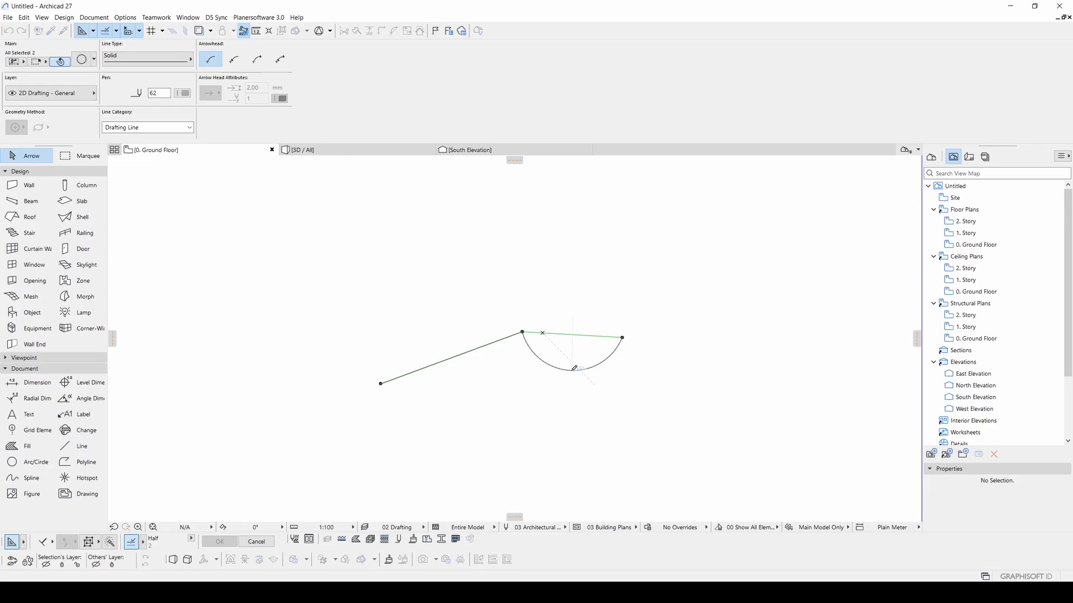
- Curve the left edge into an arc that joins tangentially
left_click(456, 357)
left_click(423, 258)
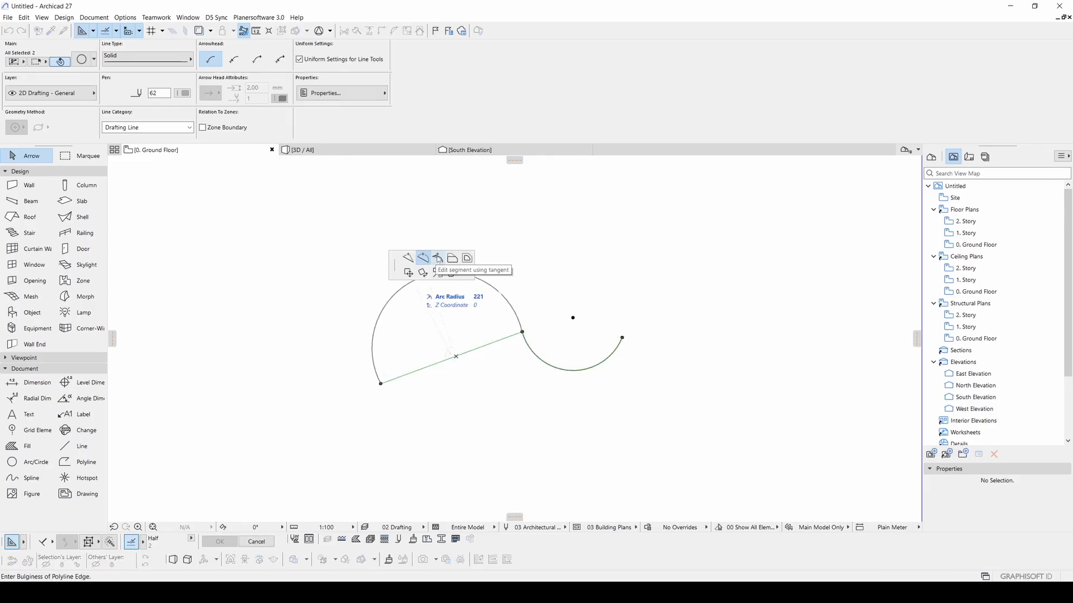
left_click(438, 259)
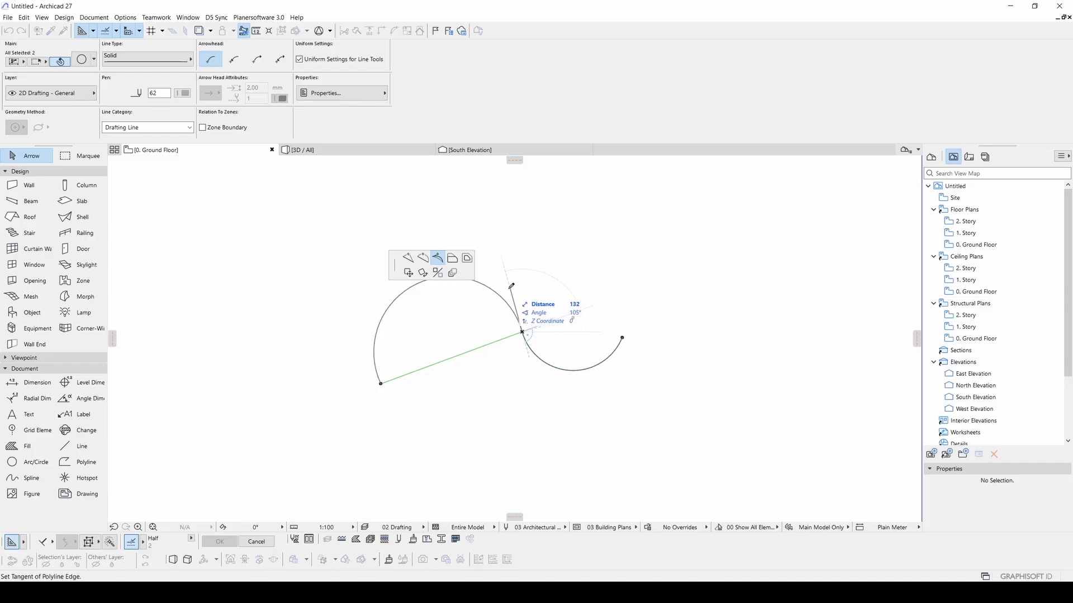
left_click(509, 288)
key("Escape")
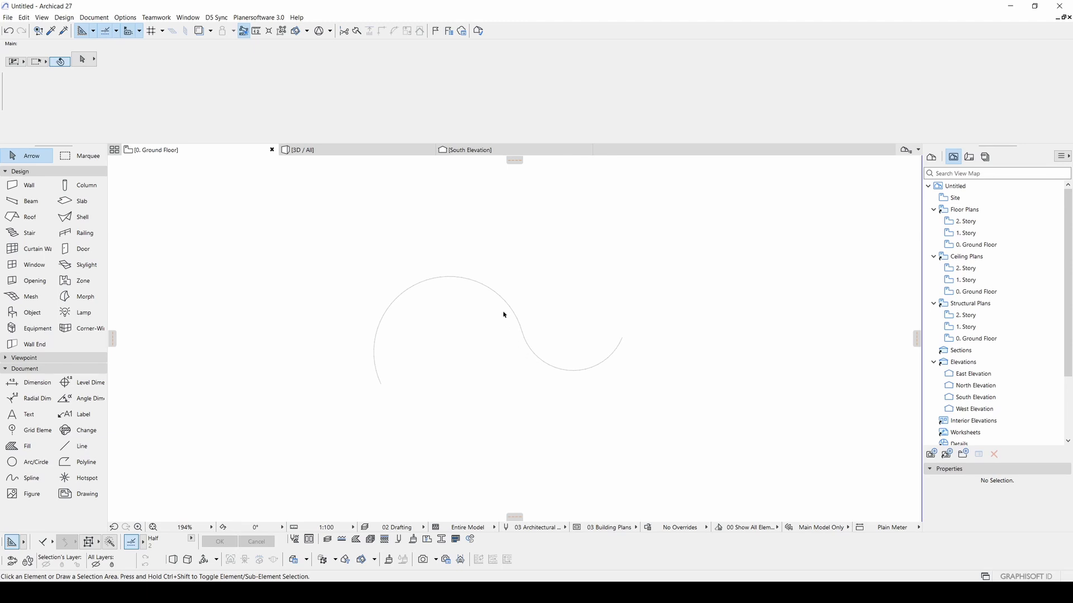
- Try a tangent edit on an arc, cancel it, and check each arc by selecting it
left_click(406, 294)
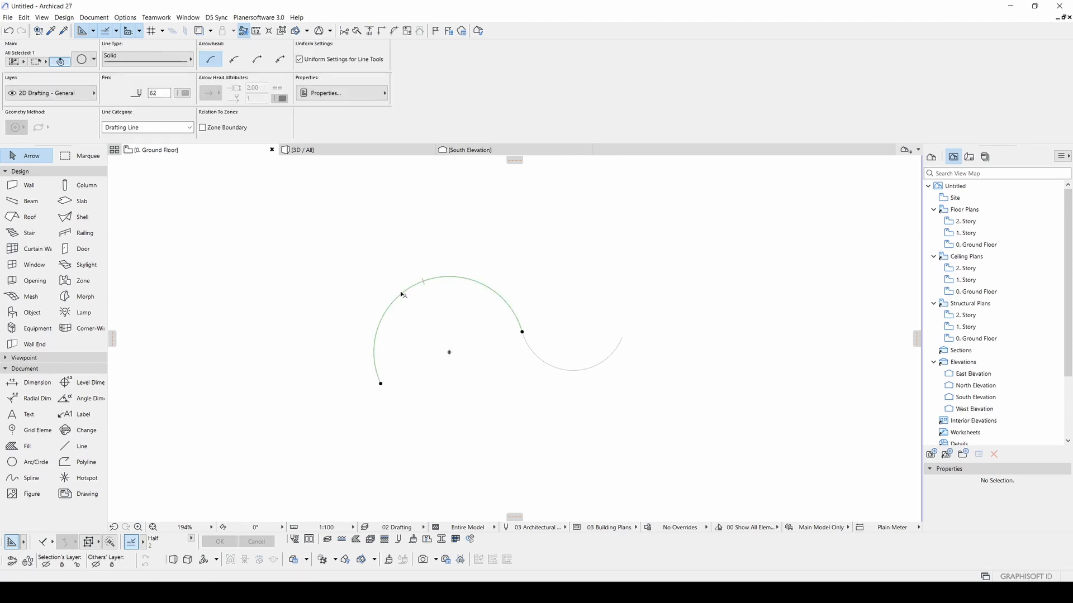
left_click(402, 293)
middle_click_drag(401, 295, 414, 308)
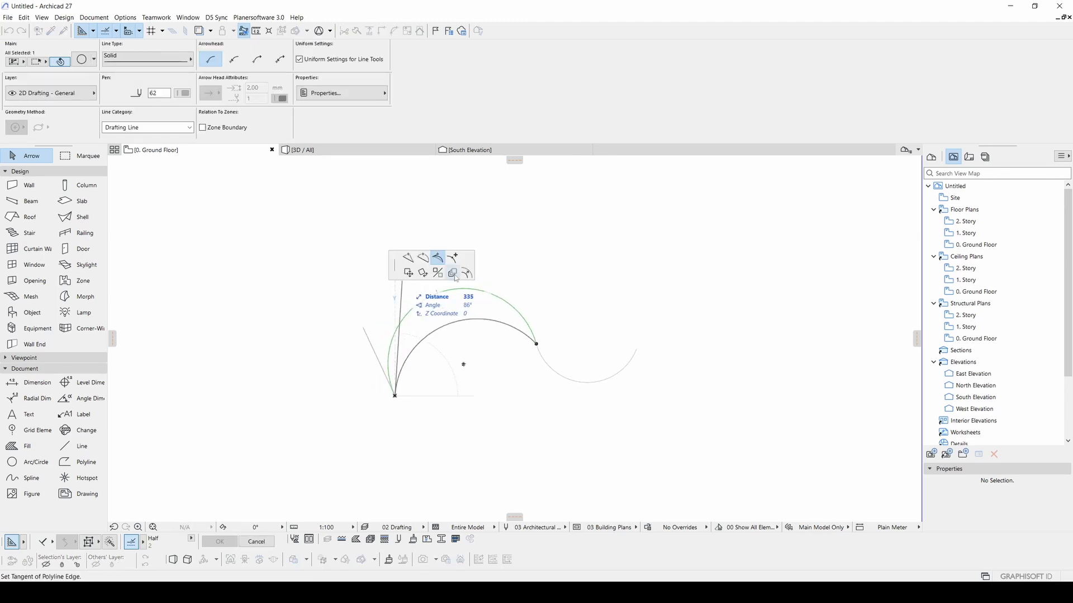
key("Escape")
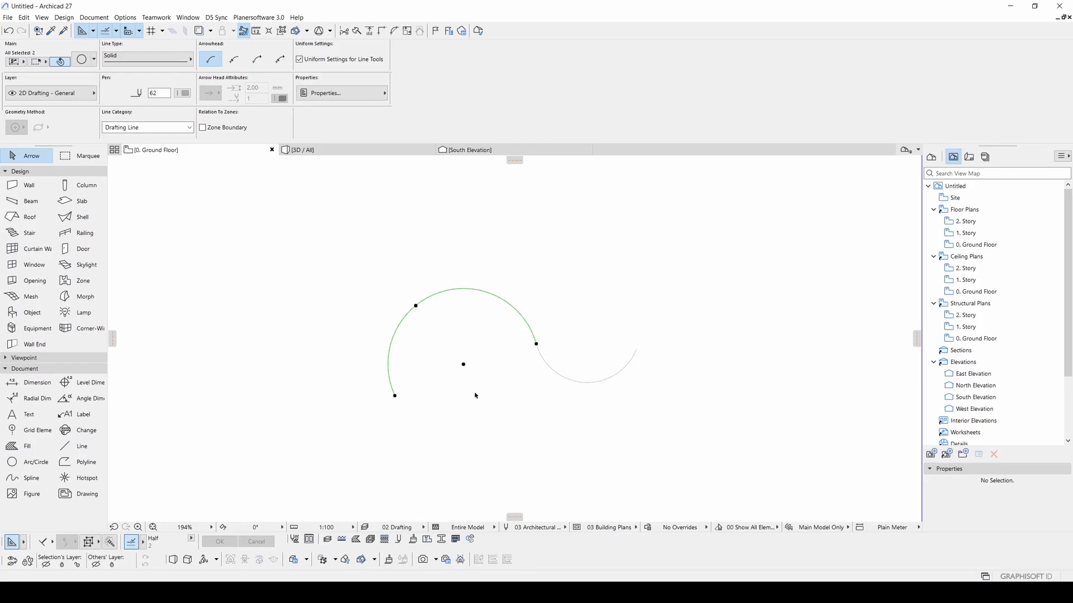
key("Escape")
left_click(545, 365)
left_click(518, 314)
left_click(406, 320)
key("Escape")
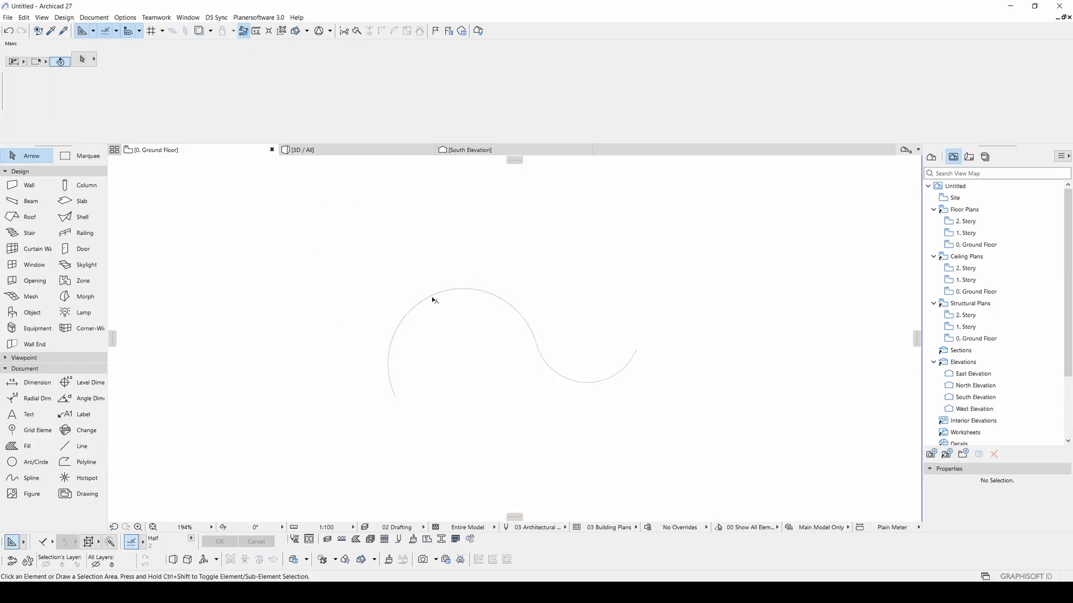
- Marquee-select the three arcs and group them with Edit > Grouping > Group
left_click(720, 462)
left_click(347, 246)
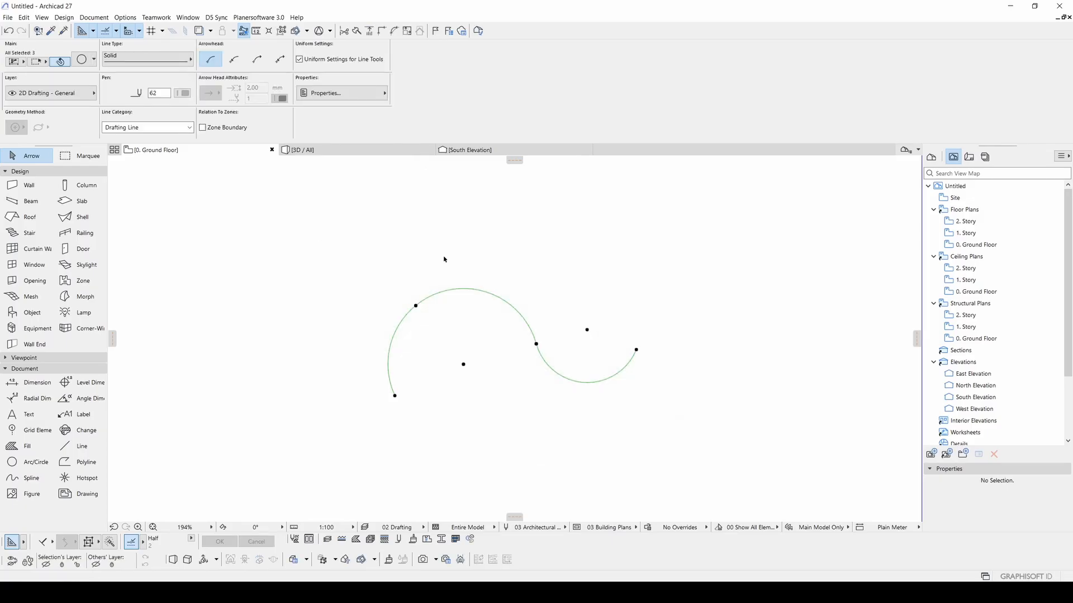
left_click(24, 18)
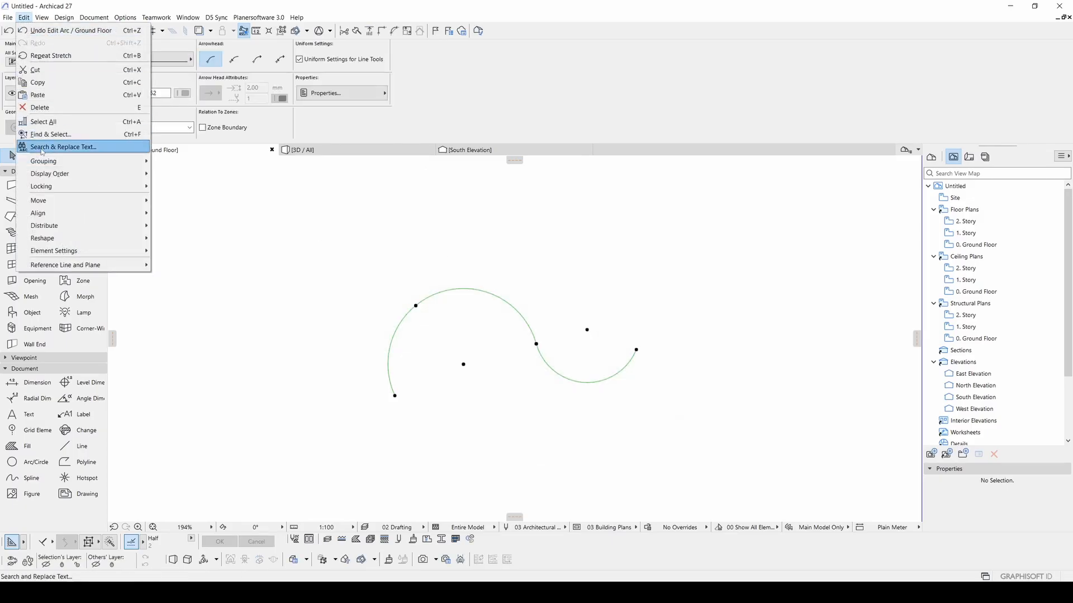
mouse_move(54, 163)
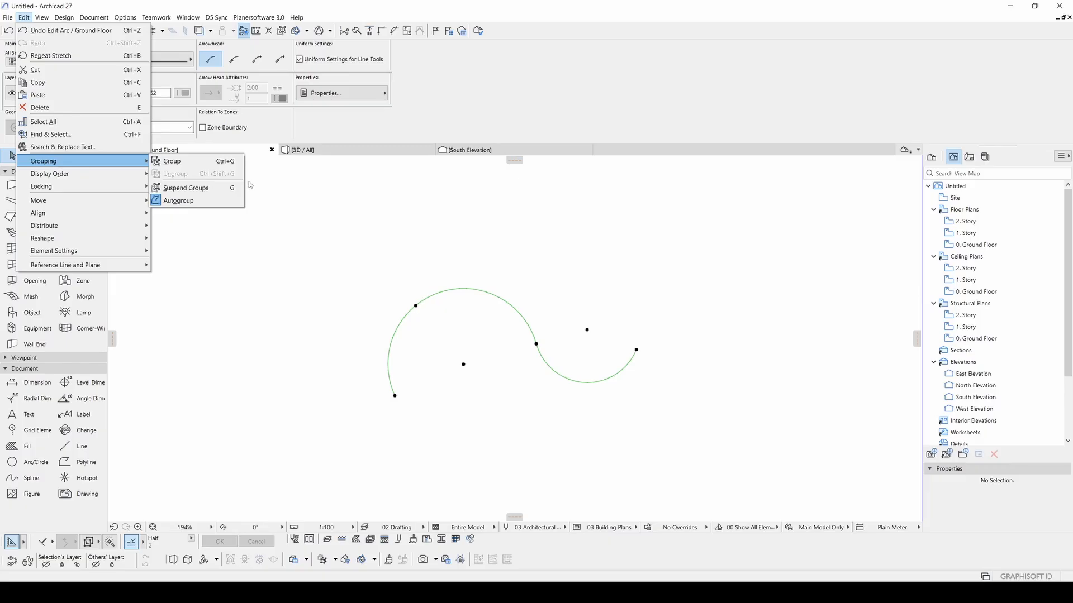
left_click(212, 162)
left_click(484, 313)
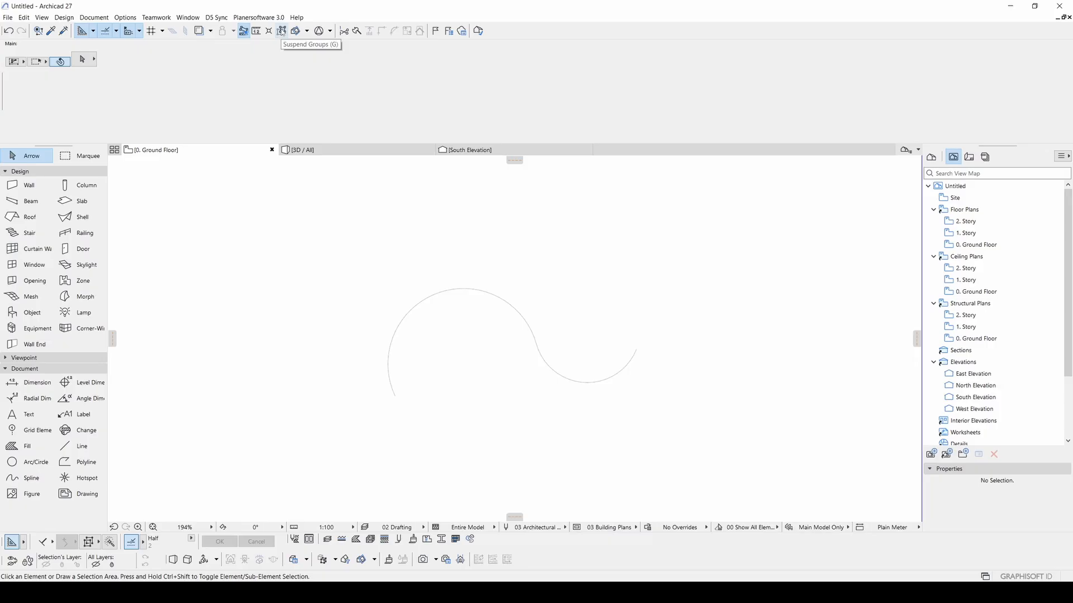
- Move the grouped S-curve slightly right and down
left_click(473, 292)
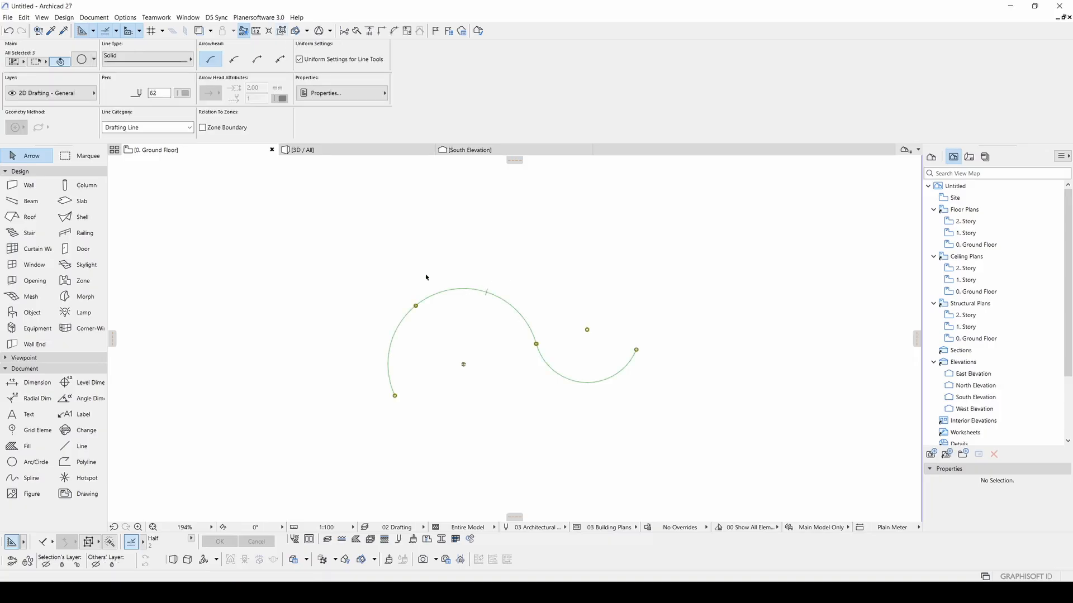
left_click(607, 292)
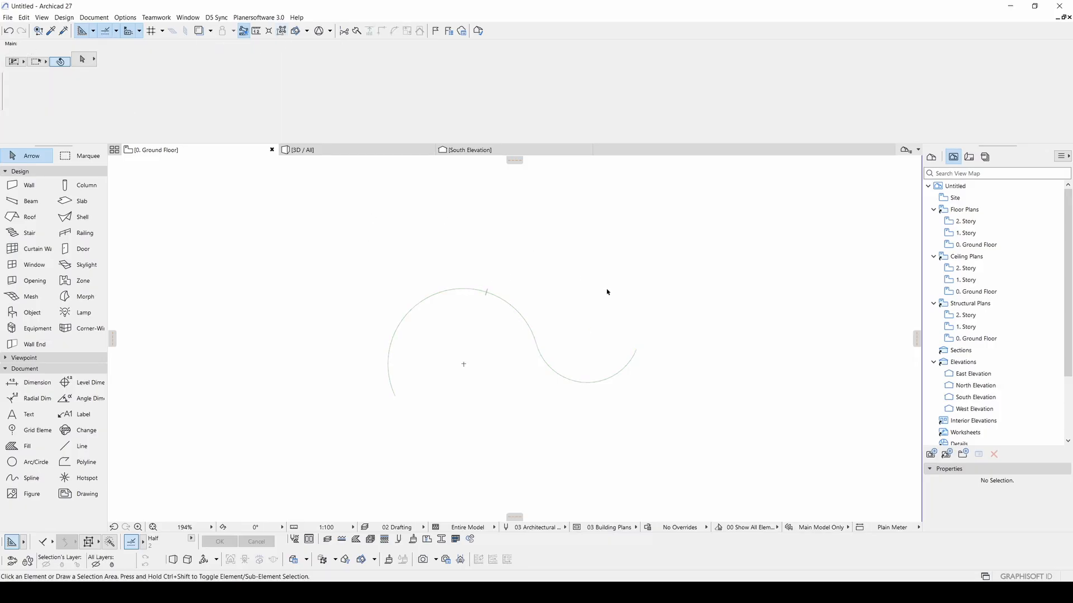
left_click(637, 351)
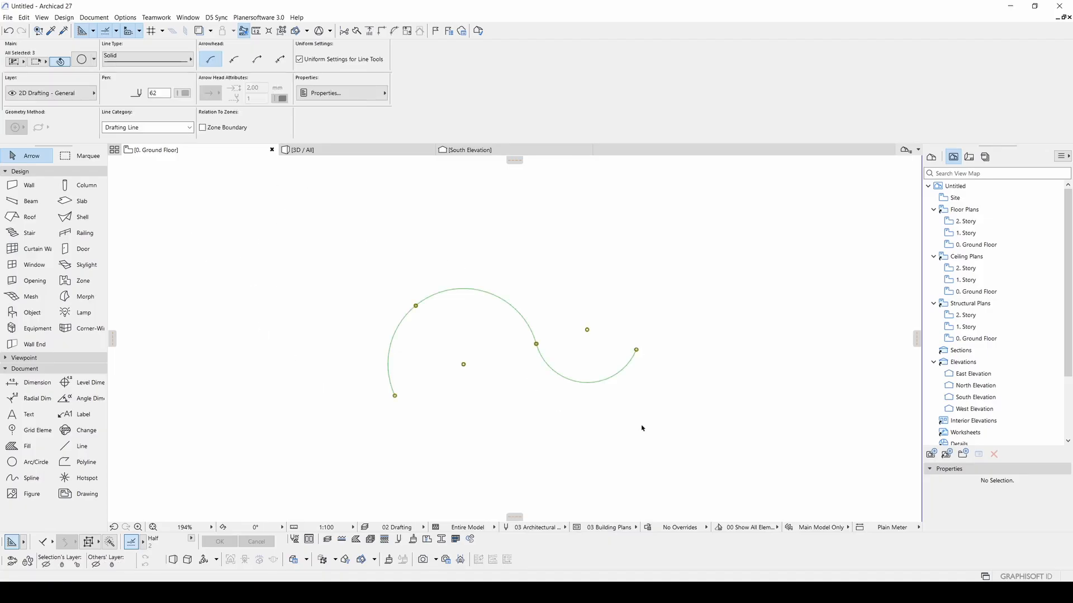
left_click(436, 294)
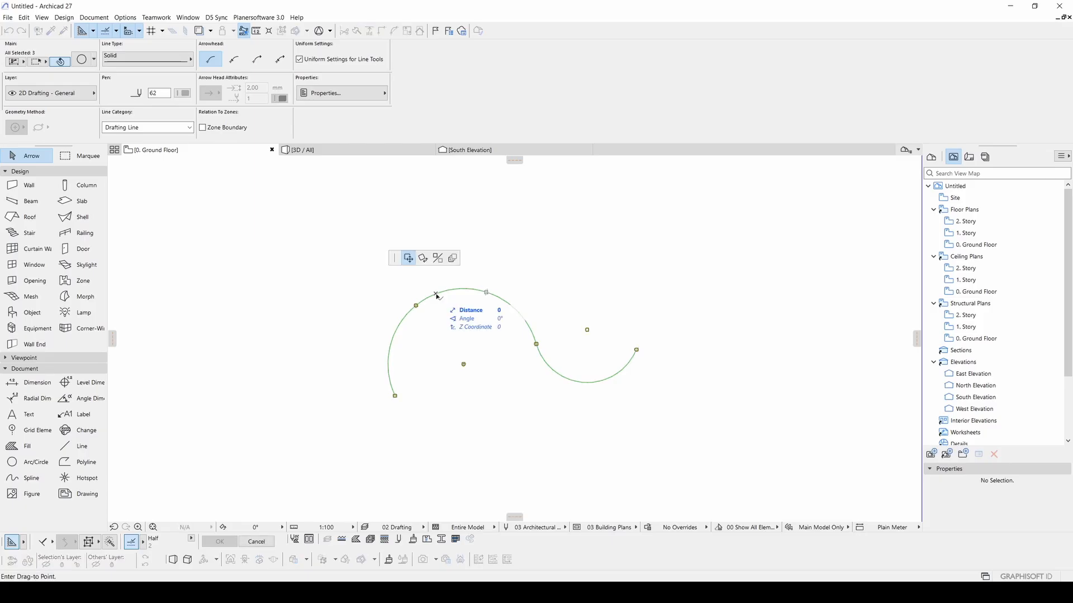
left_click(473, 304)
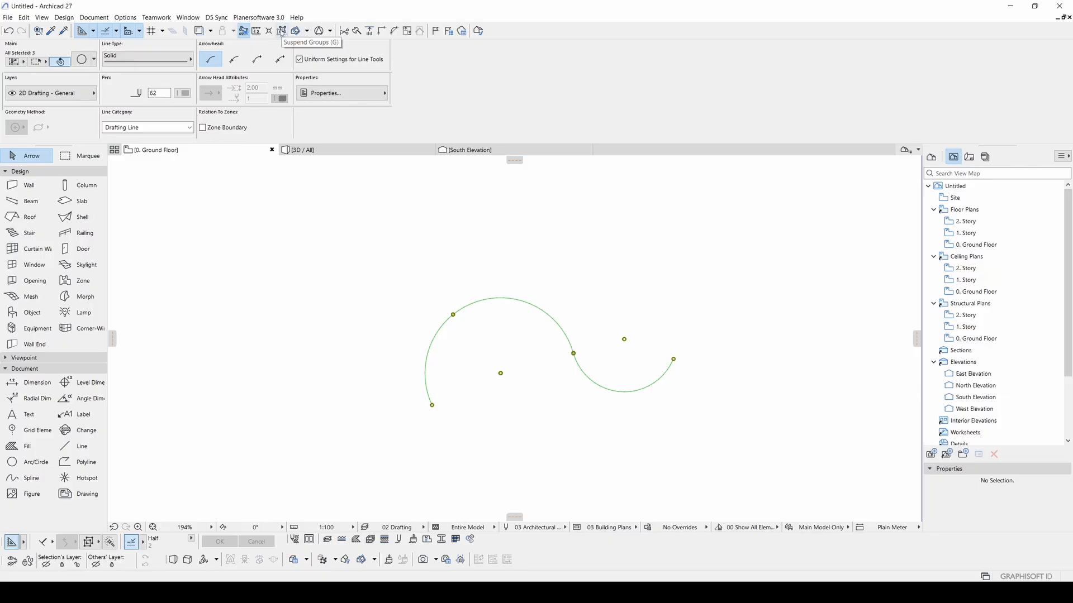
- Suspend Groups, reshape the upper arc's bulge, and test-move the right arc before undoing
left_click(281, 32)
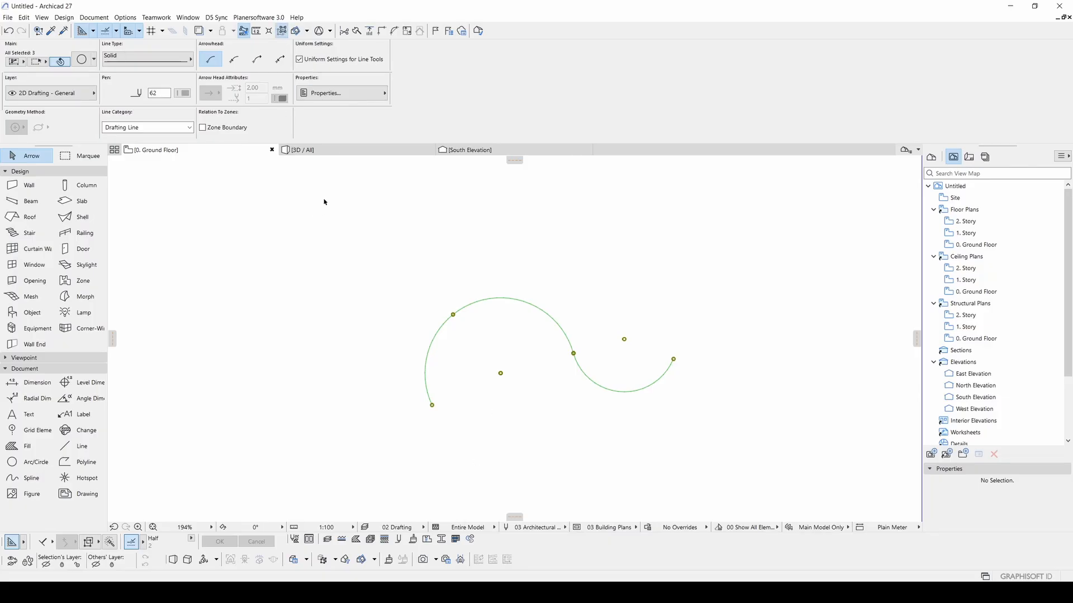
left_click(483, 301)
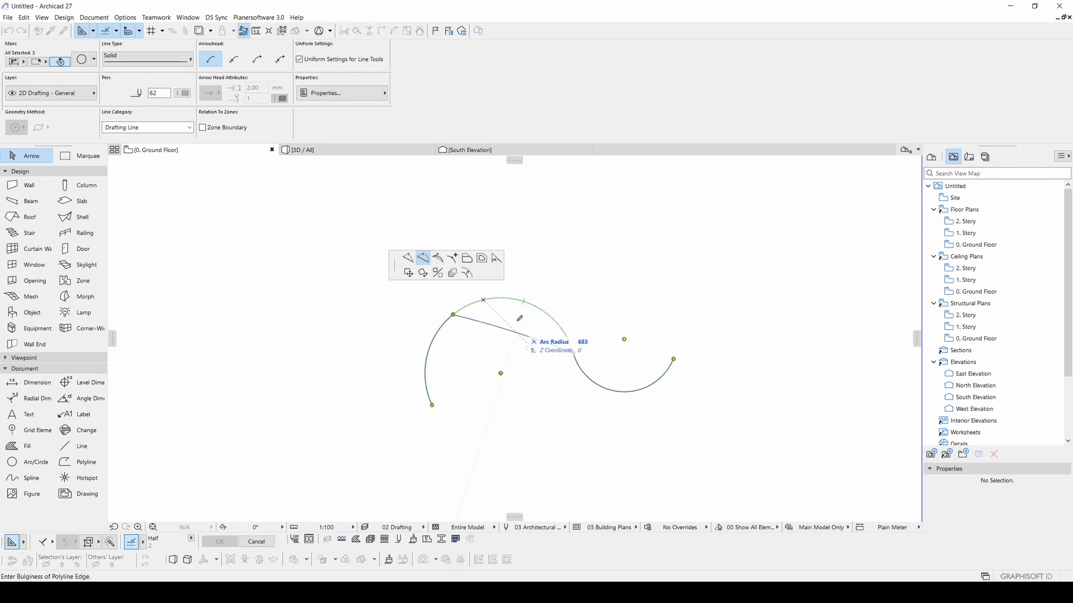
left_click(548, 317)
left_click(575, 400)
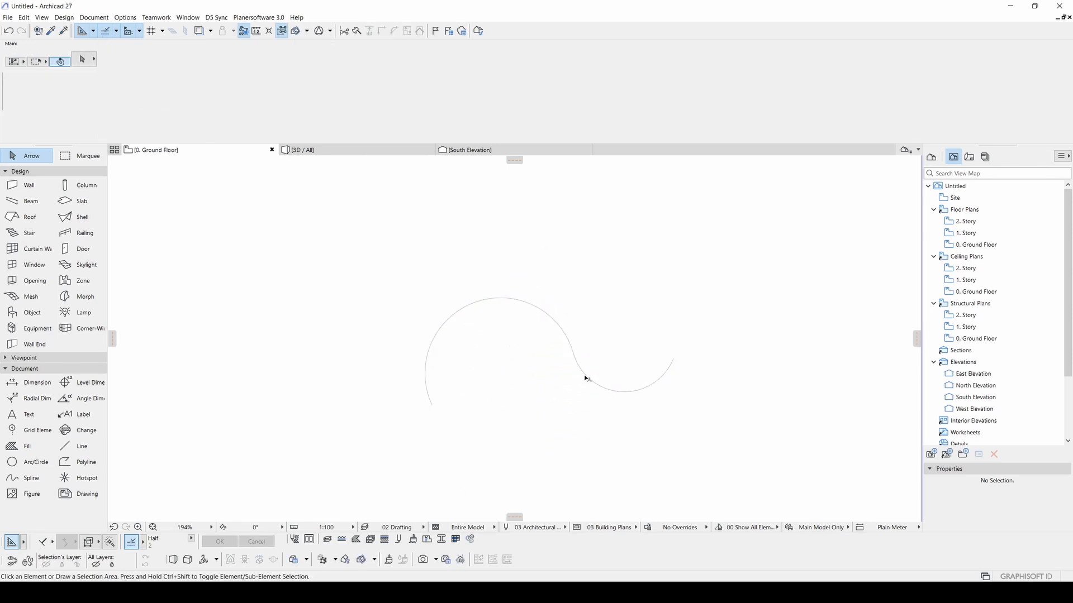
left_click(585, 375)
key("ctrl+d")
left_click(597, 367)
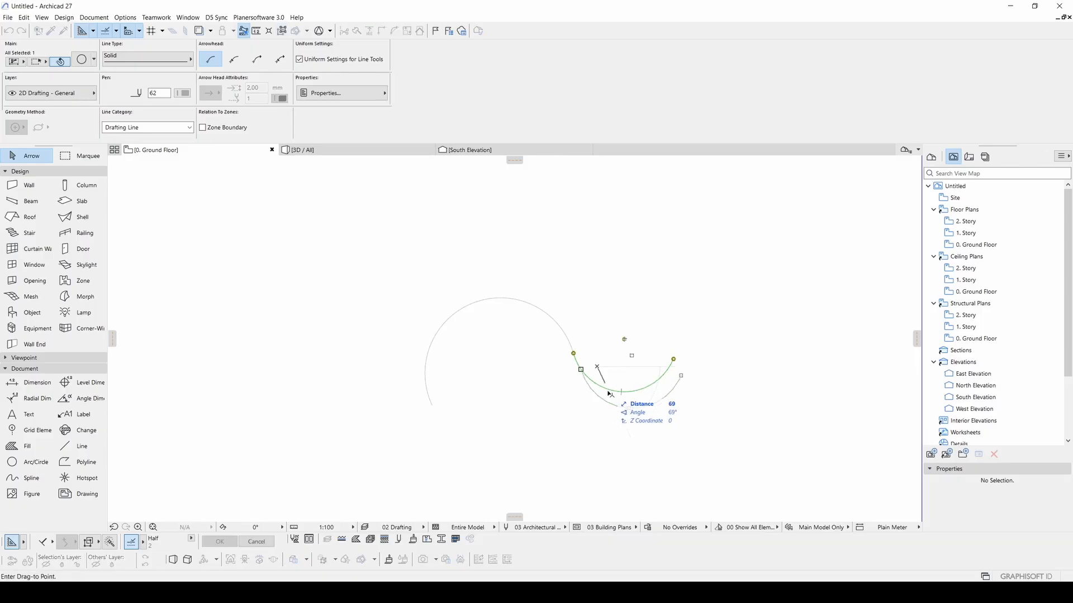
left_click(611, 401)
left_click(611, 330)
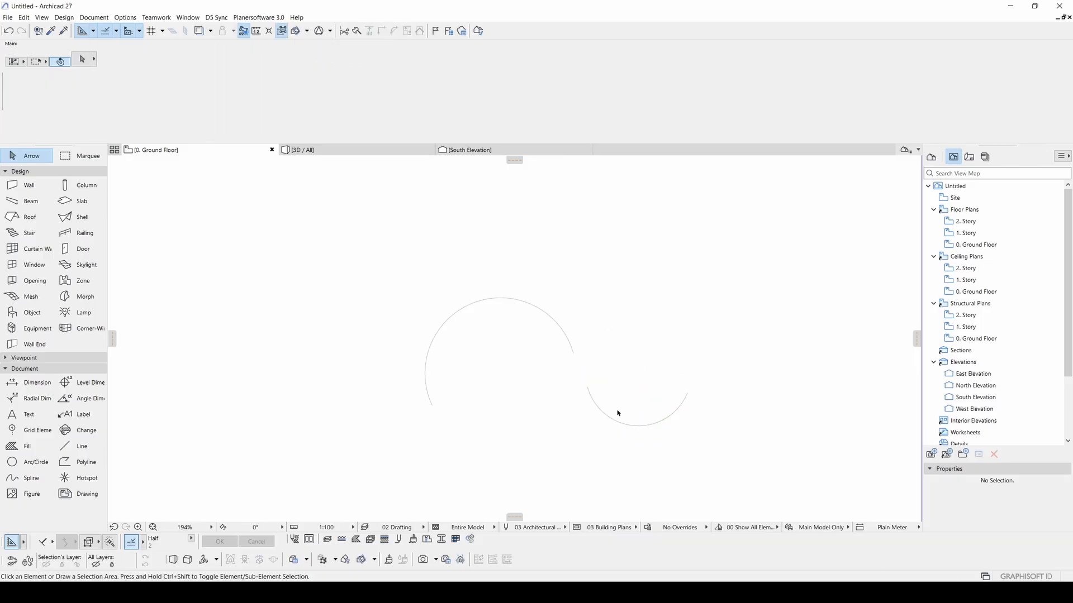
key("ctrl+z")
left_click(591, 411)
- Select the upper and lower arcs individually, then pick the Fill tool
left_click(492, 308)
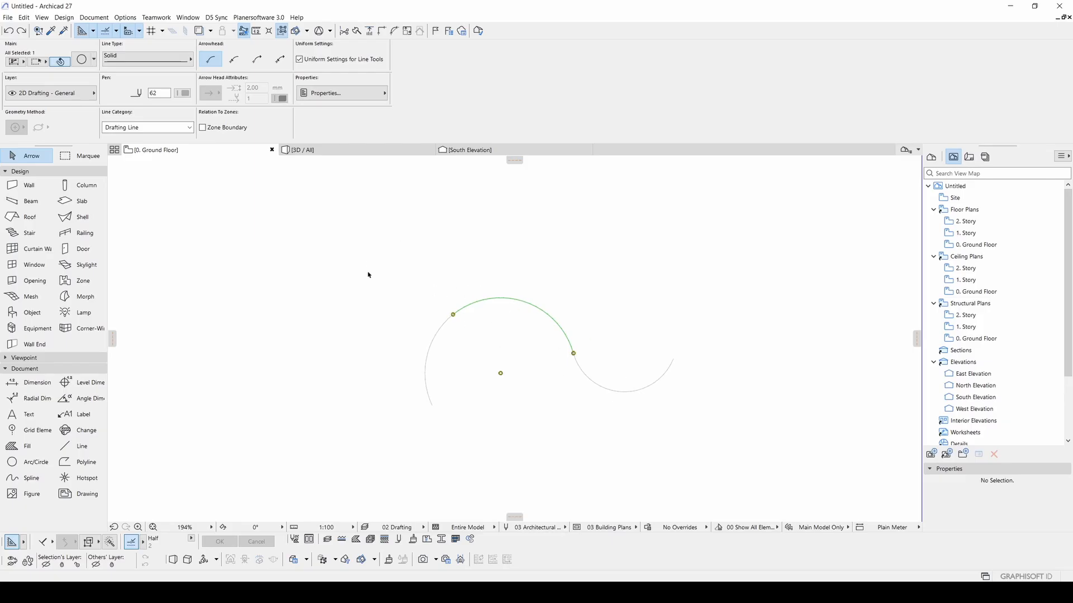
left_click(519, 270)
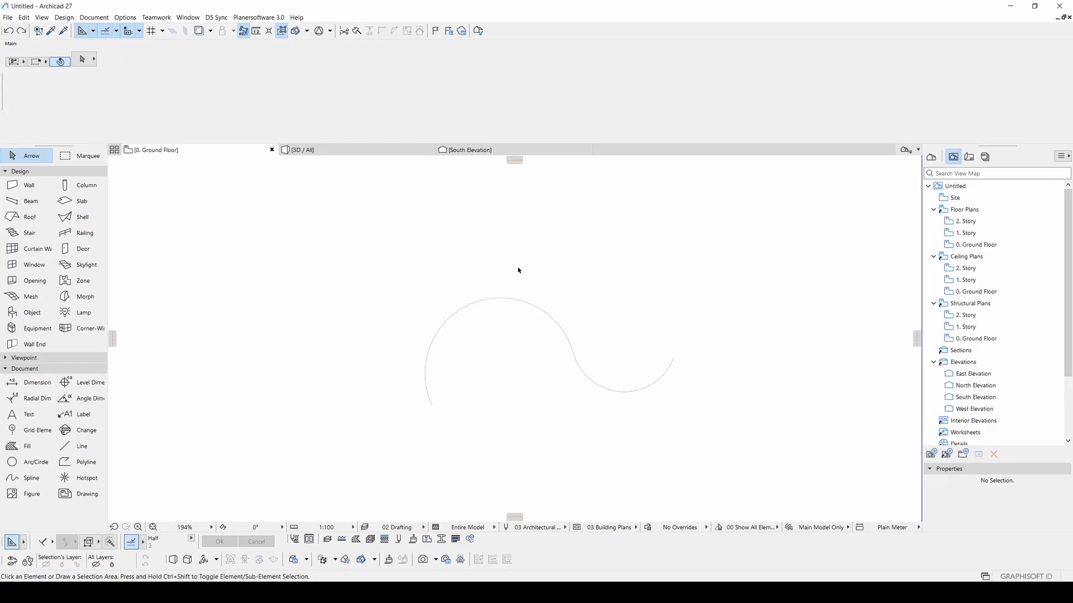
left_click(619, 391)
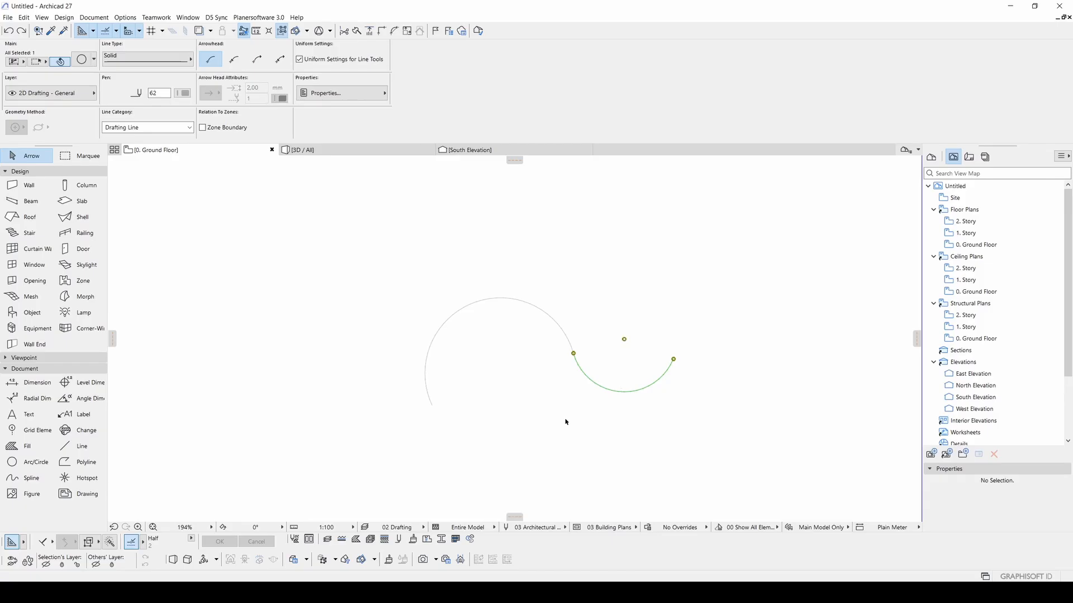
left_click(545, 406)
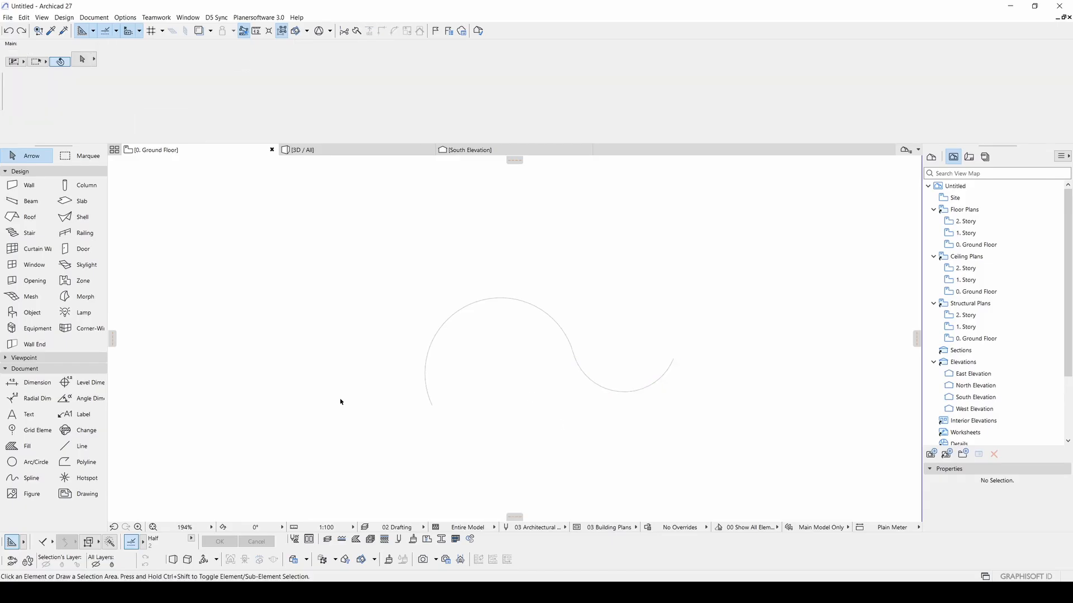
left_click(27, 446)
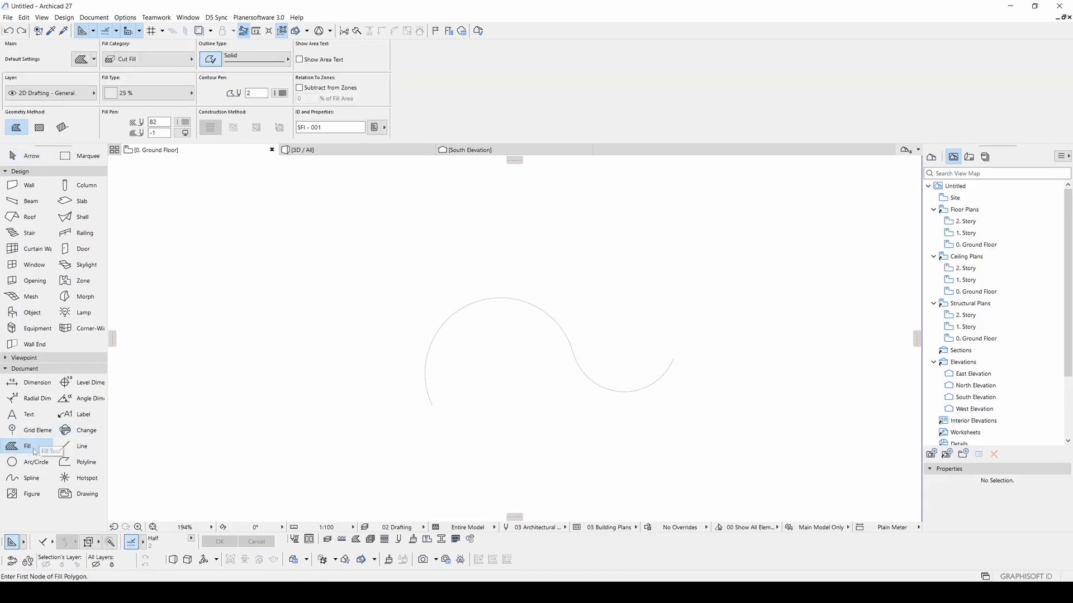
- Draw a seven-corner polygon fill right of the S-curve, closing it on its first node
middle_click_drag(517, 390, 307, 384)
left_click(711, 273)
left_click(647, 261)
left_click(647, 345)
left_click(611, 372)
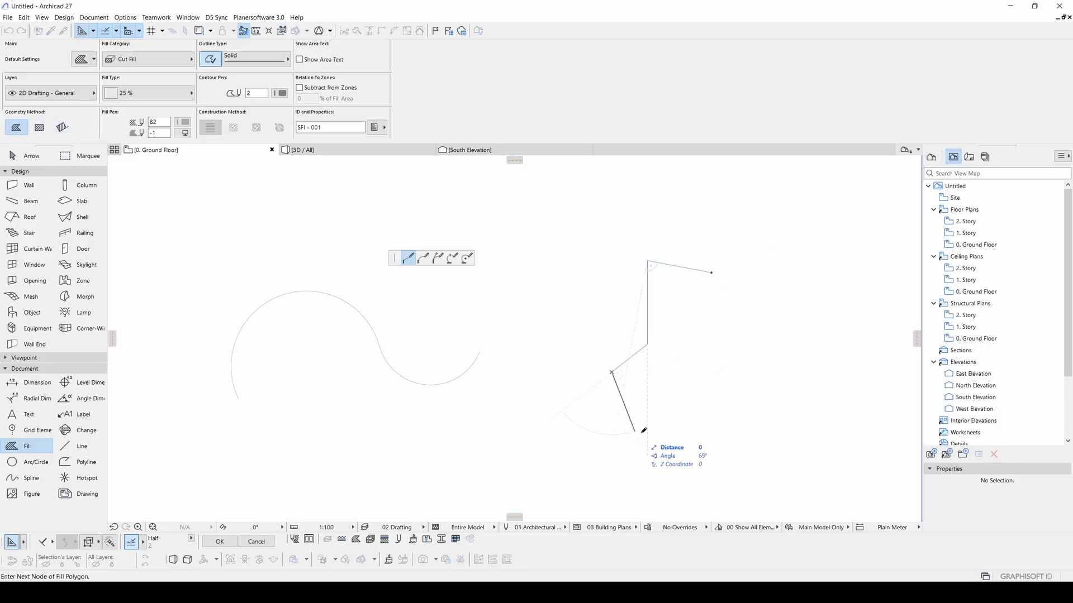
left_click(635, 431)
left_click(756, 443)
left_click(689, 339)
left_click(710, 272)
middle_click_drag(732, 312, 426, 300)
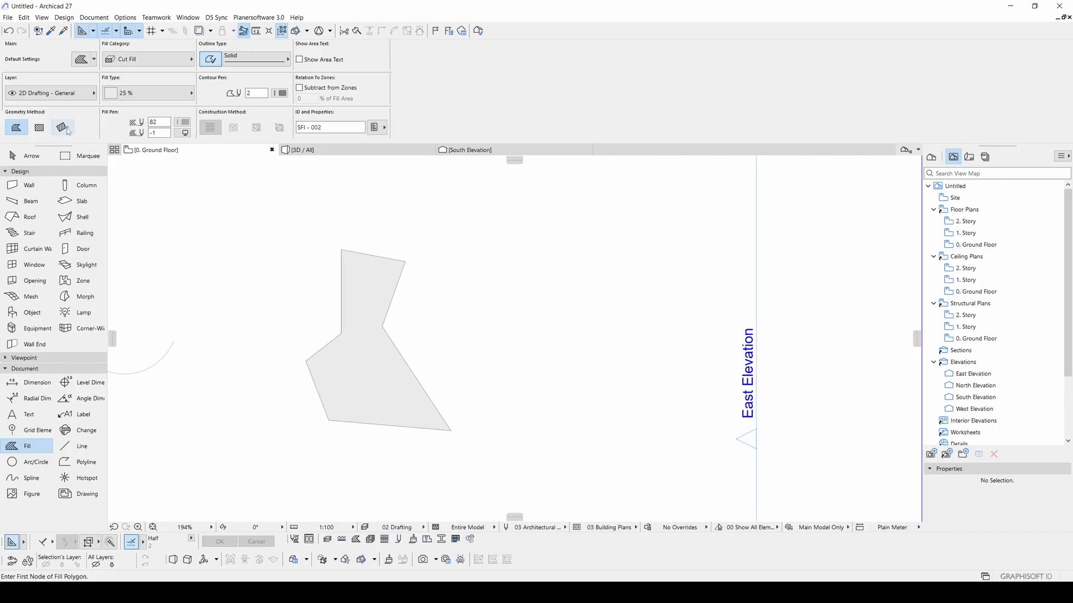
- Draw a rectangle fill using the Rectangle geometry method
left_click(48, 128)
middle_click_drag(320, 322, 474, 182)
scroll(679, 216, "down", 2)
middle_click_drag(679, 216, 574, 300)
left_click(573, 258)
left_click(674, 323)
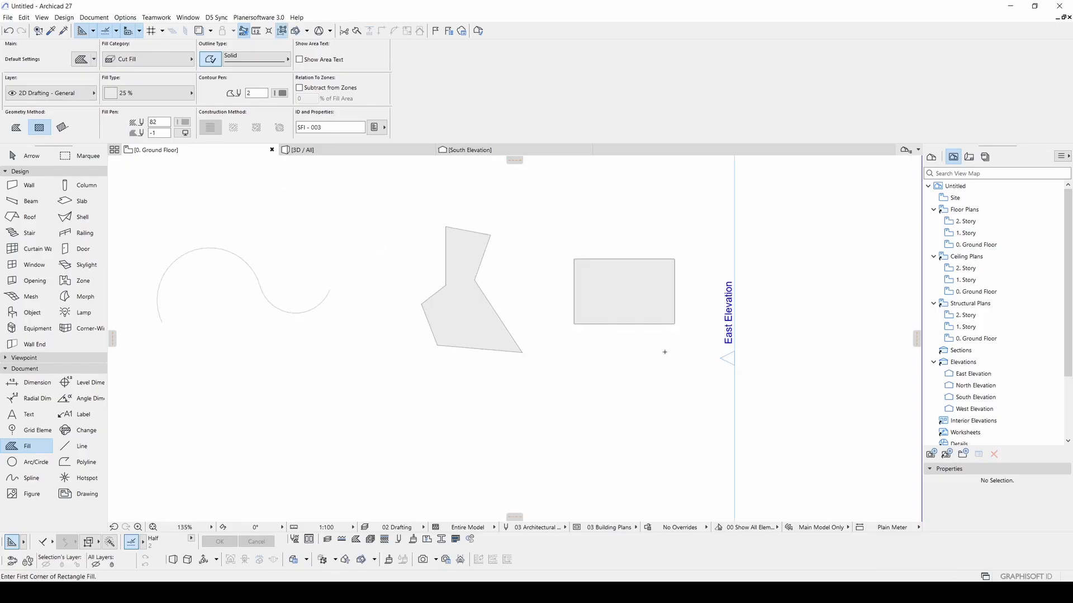
- Draw a rotated rectangle fill below it
left_click(62, 128)
left_click(501, 424)
left_click(596, 394)
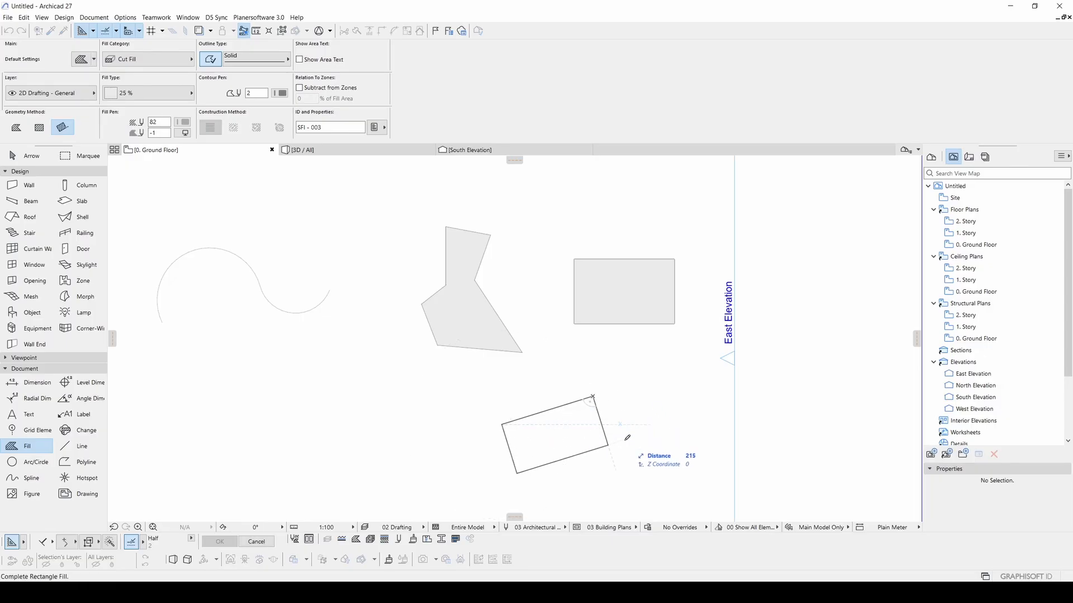
left_click(608, 447)
middle_click_drag(503, 397, 608, 343)
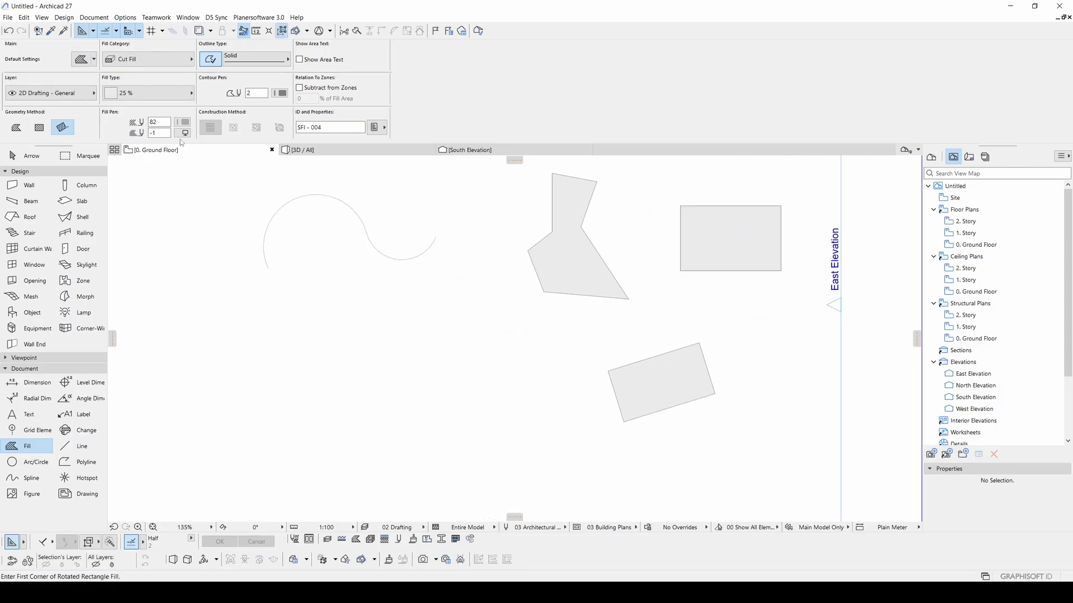
- Draw a 500 by 750 rectangle fill near the West Elevation by entering its size
left_click(39, 128)
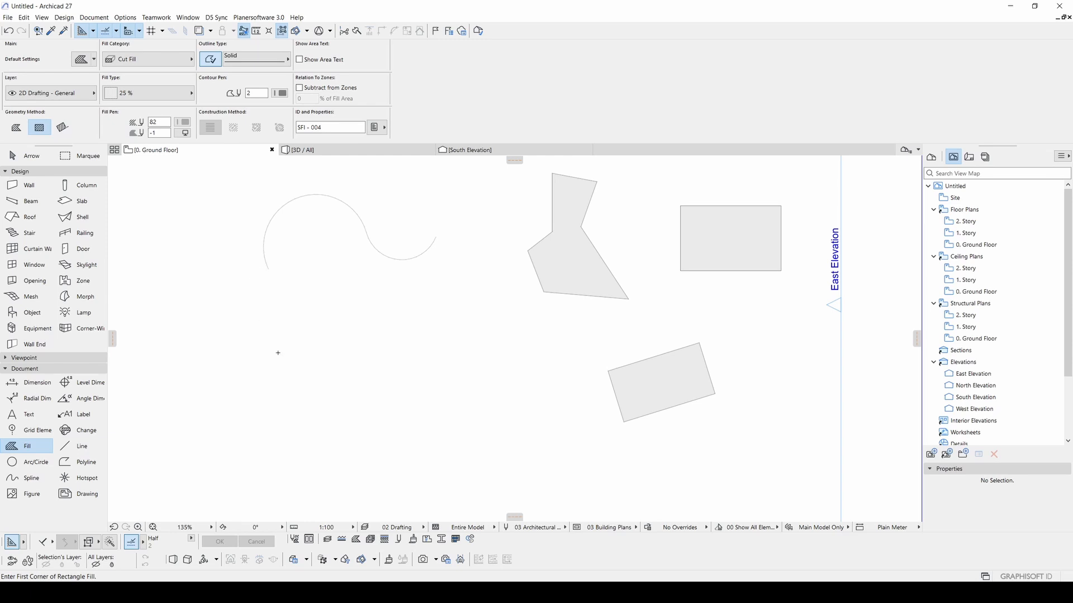
mouse_move(278, 354)
middle_mouse_down()
mouse_move(430, 352)
mouse_move(410, 322)
middle_mouse_up()
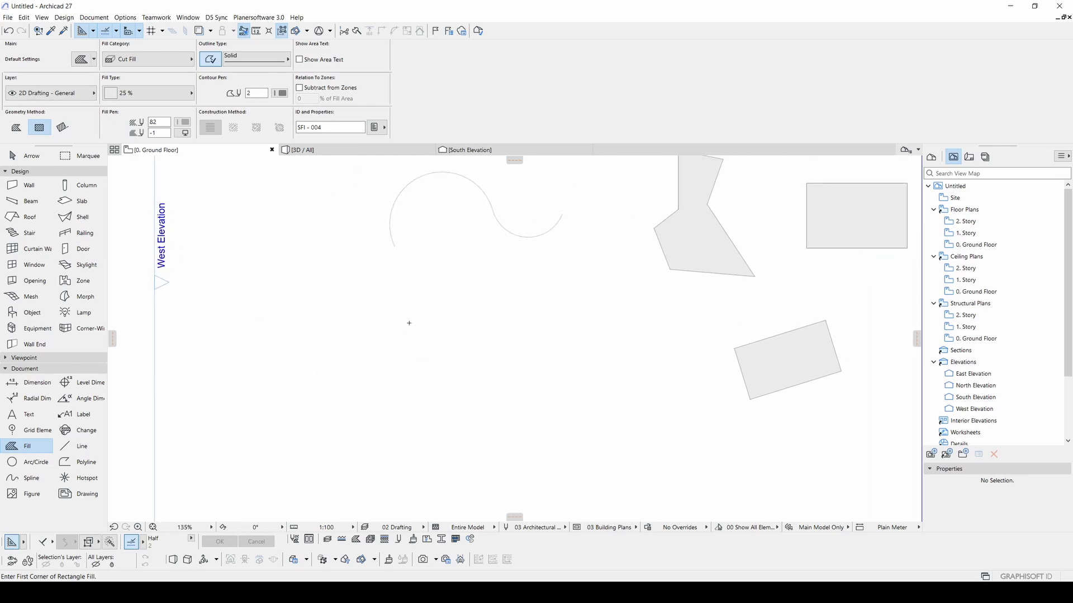
left_click(409, 323)
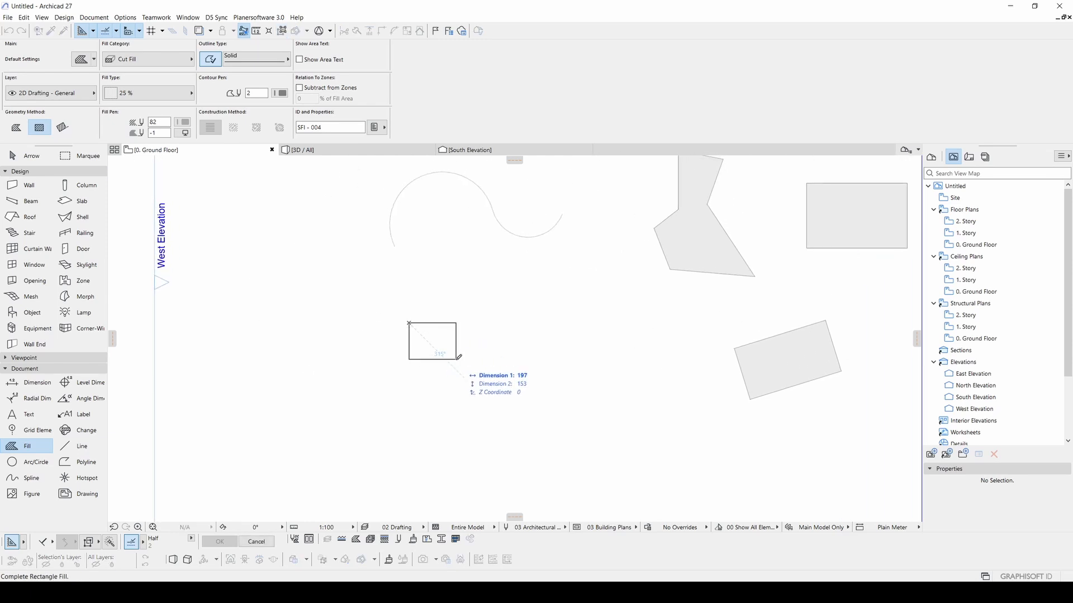
key("Tab")
key("Escape")
left_click(420, 319)
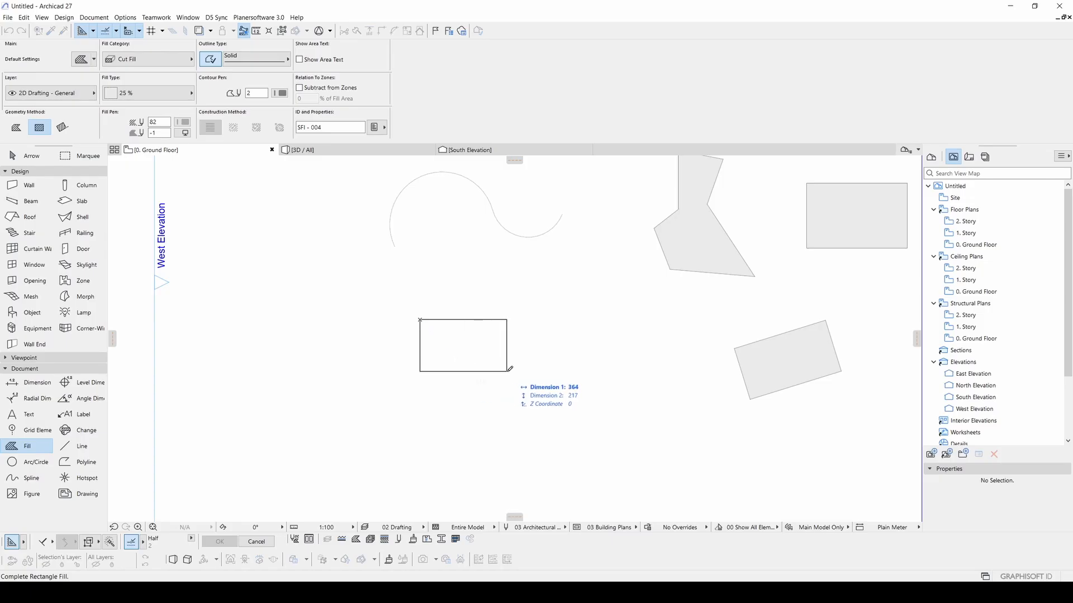
key("Tab")
type("500")
key("Tab")
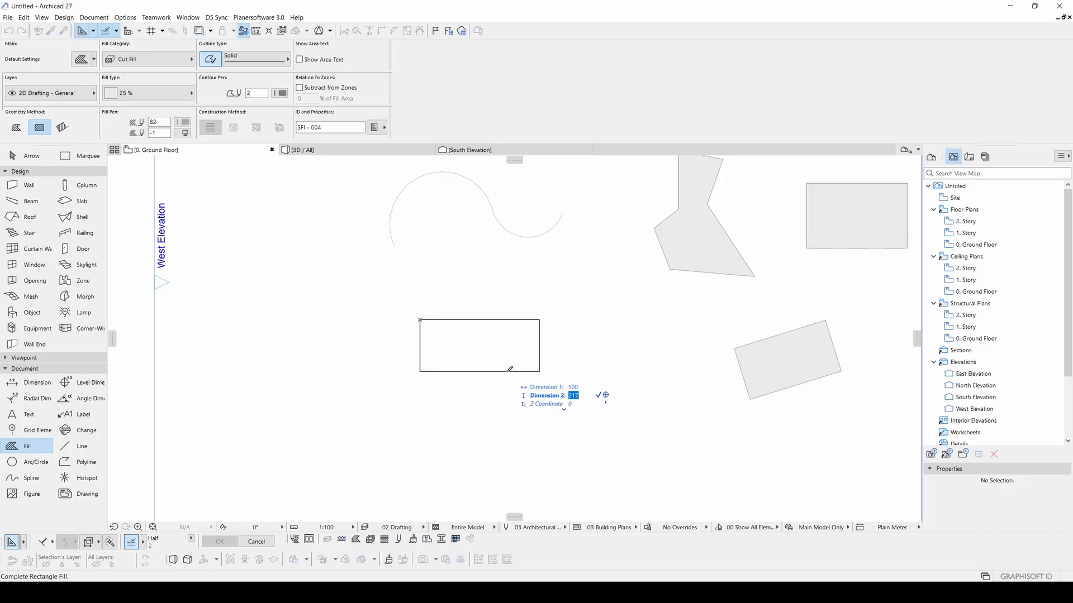
type("750")
key("Return")
scroll(526, 477, "down", 3)
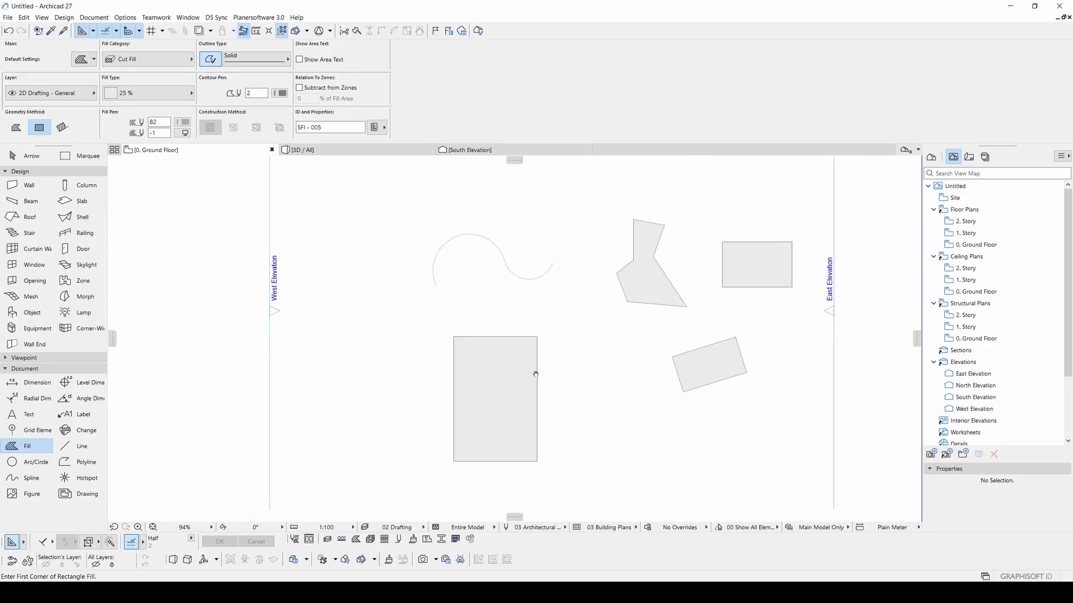
key("Escape")
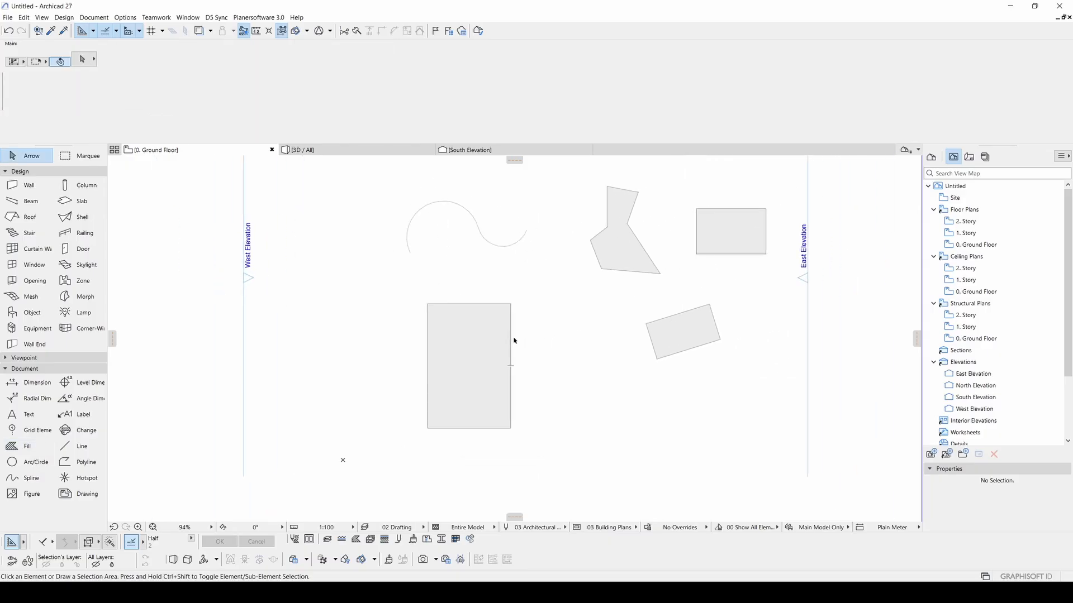
- Change the 500 × 750 rectangle fill's type to Gravel and turn off its outline
left_click(492, 306)
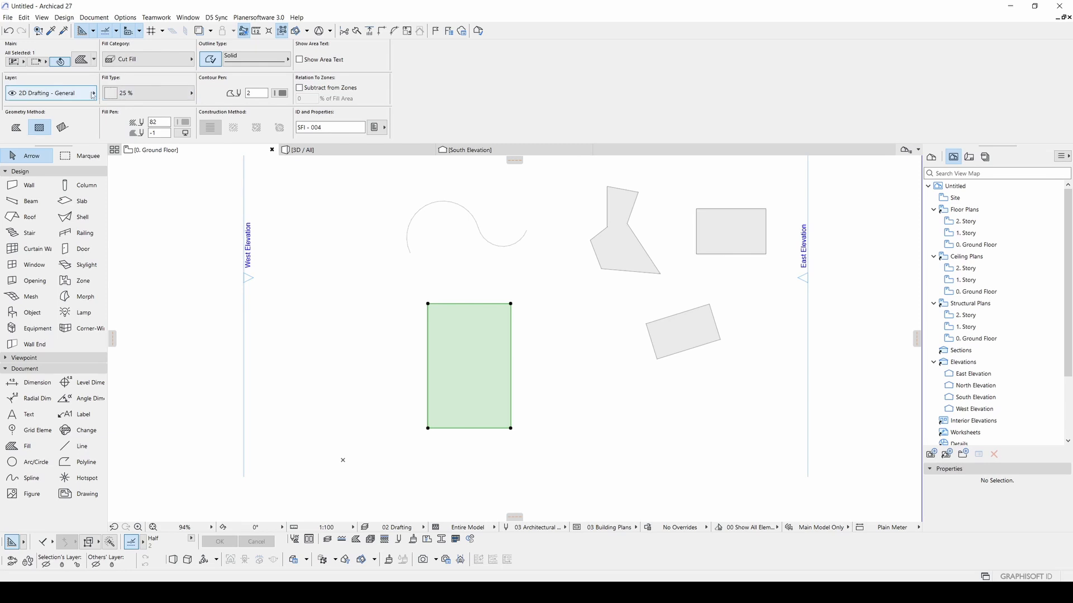
left_click(148, 94)
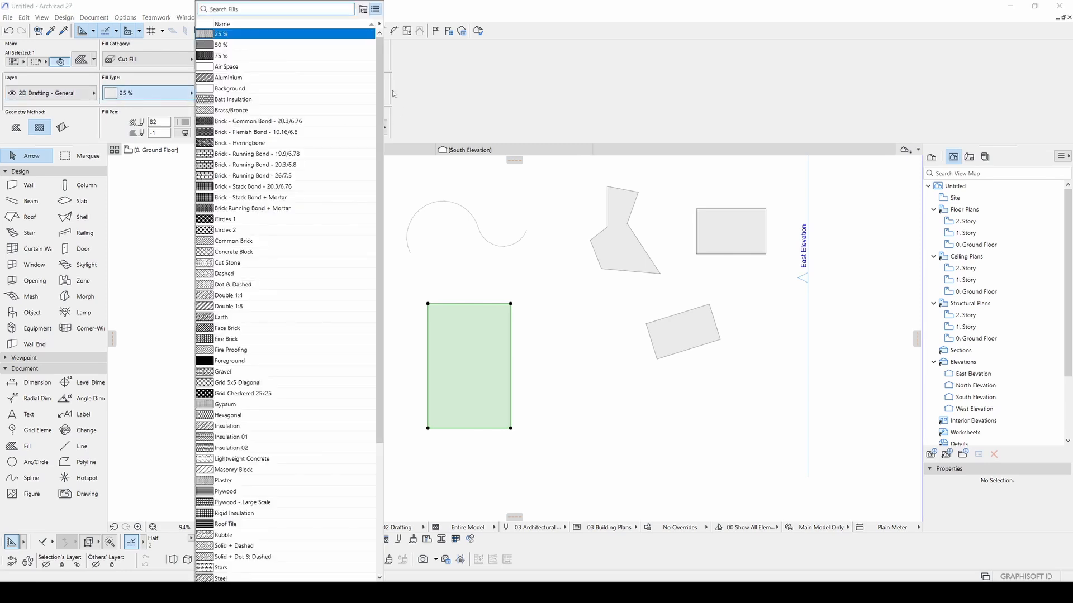
mouse_move(382, 76)
left_mouse_down()
mouse_move(388, 306)
mouse_move(397, 83)
left_mouse_up()
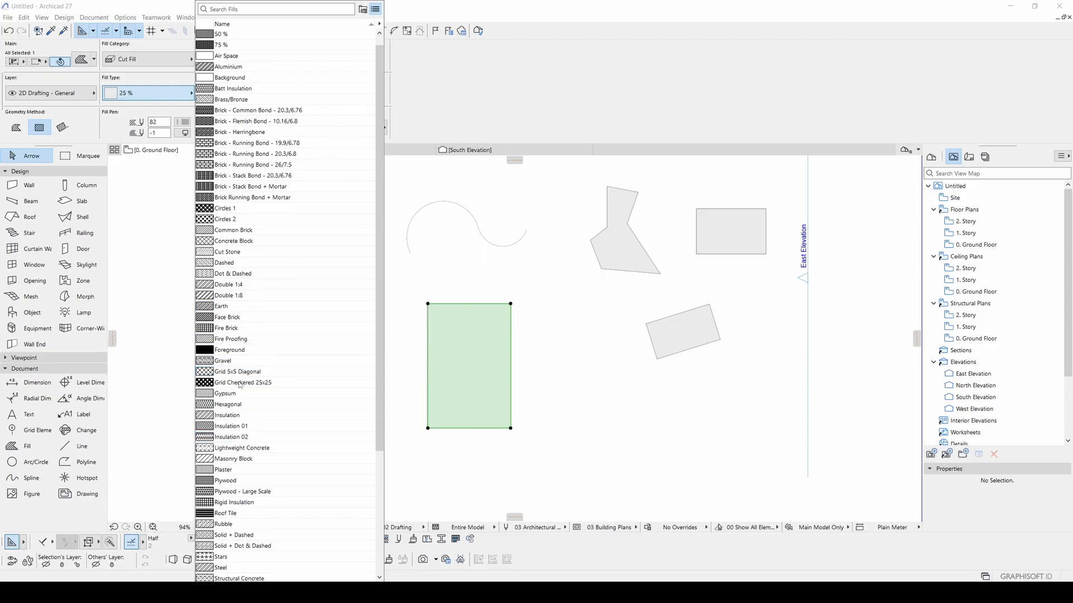
left_click(249, 364)
scroll(460, 350, "up", 5)
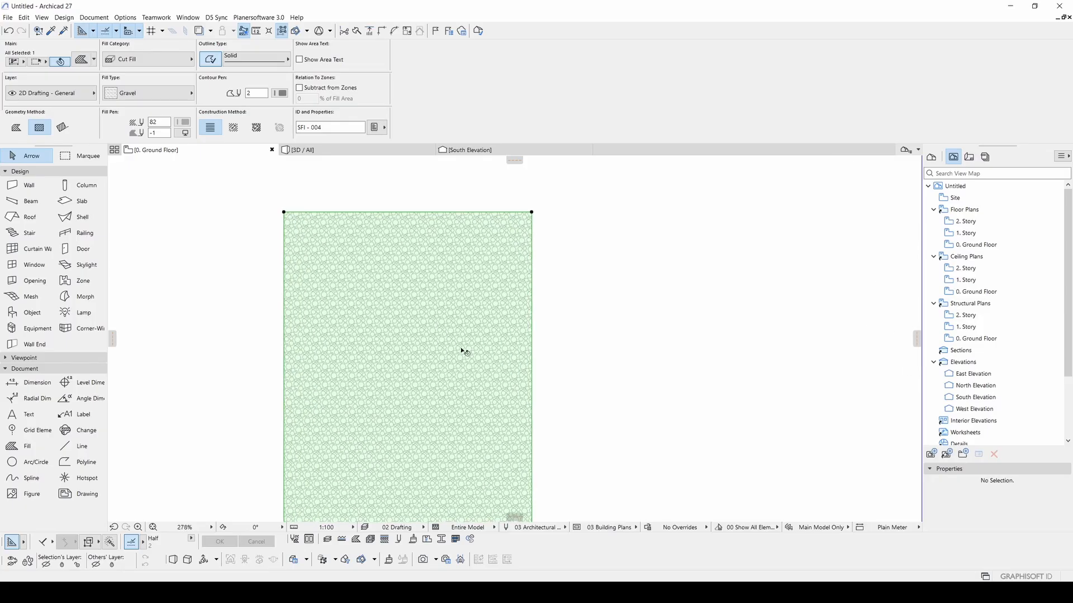
scroll(465, 352, "down", 2)
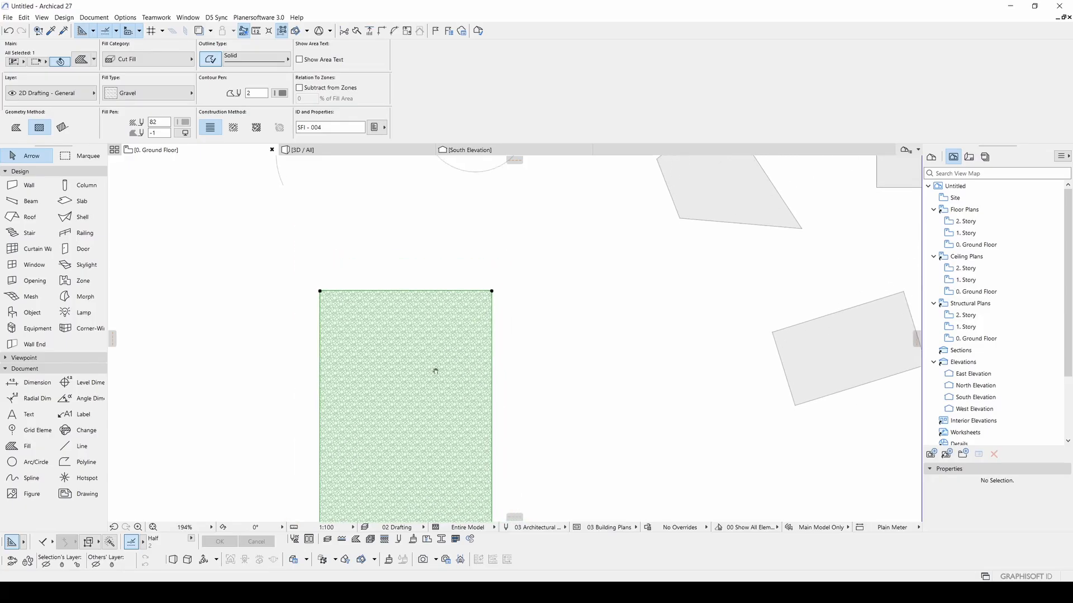
left_click(209, 60)
left_click(548, 348)
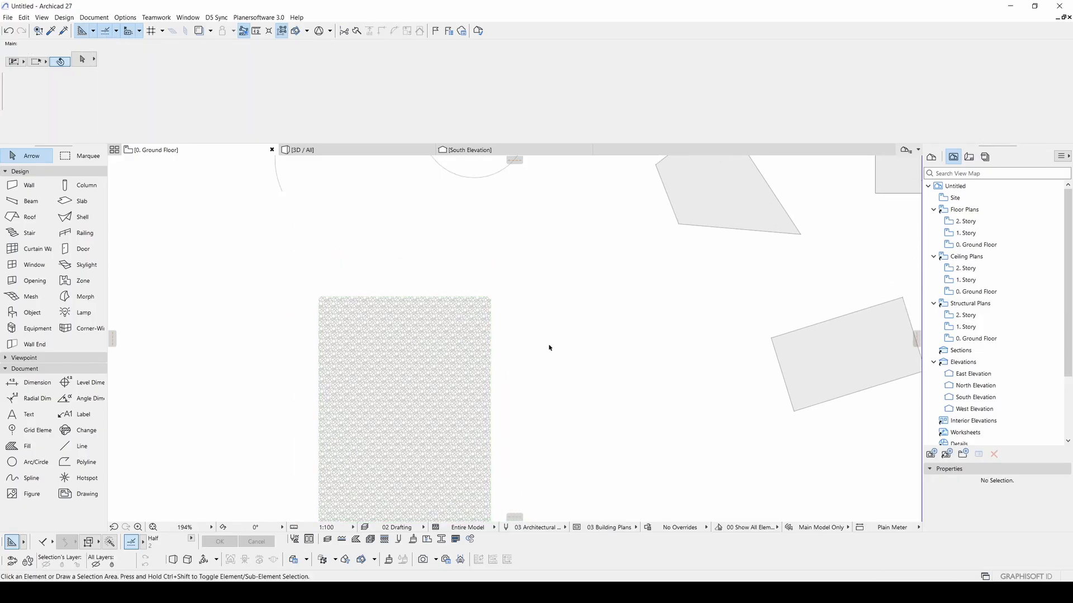
- Turn the gravel fill's outline back on and set its line type to Dashed
left_click(448, 376)
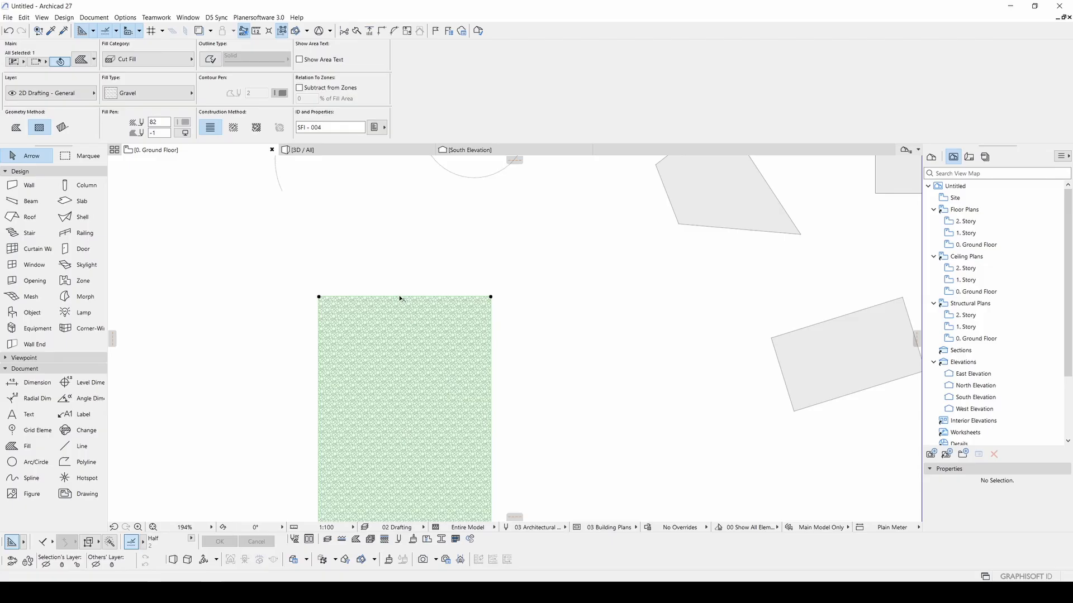
left_click(210, 59)
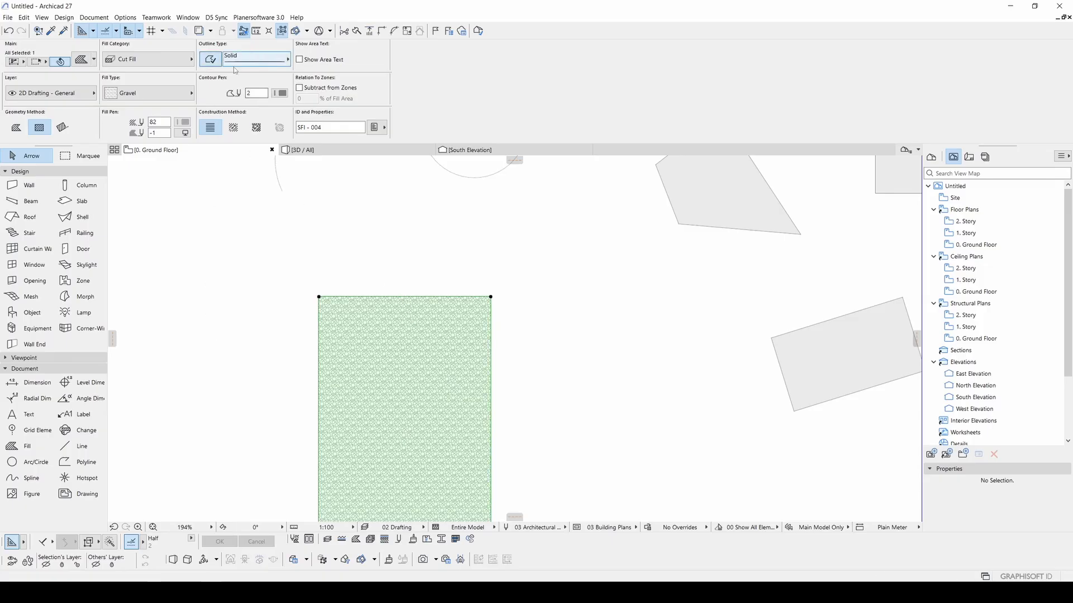
left_click(237, 62)
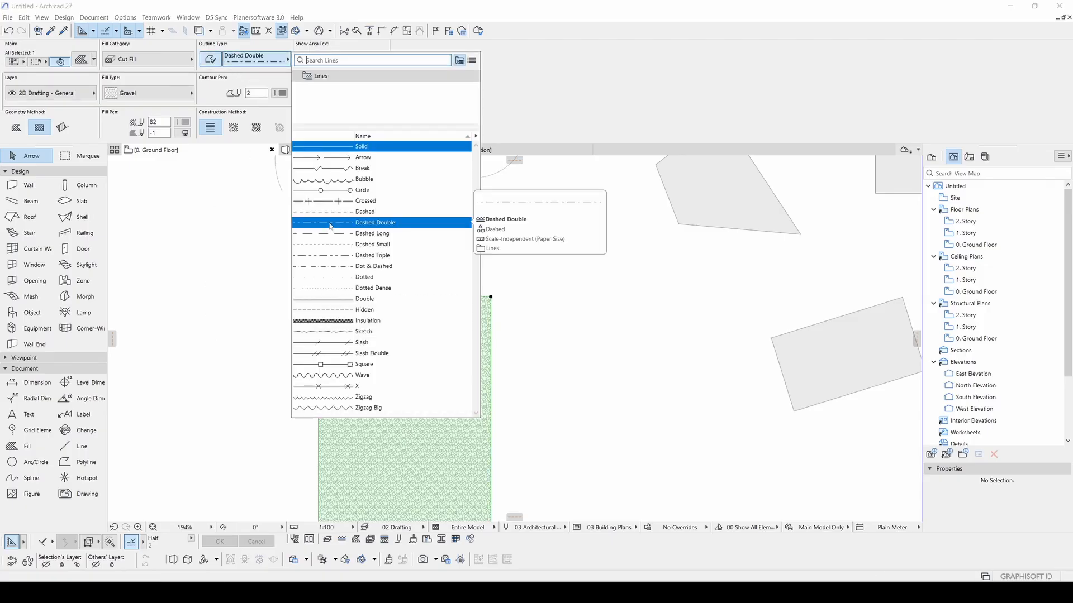
left_click(333, 216)
left_click(570, 318)
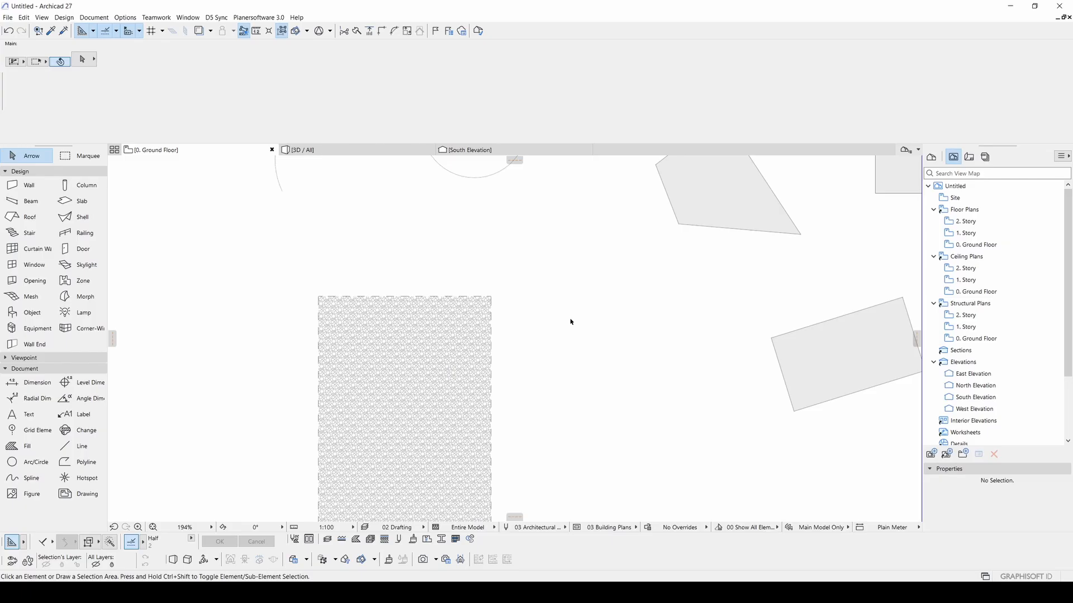
- Show the gravel fill's area text, reading 37,500 m², inside the rectangle
left_click(441, 320)
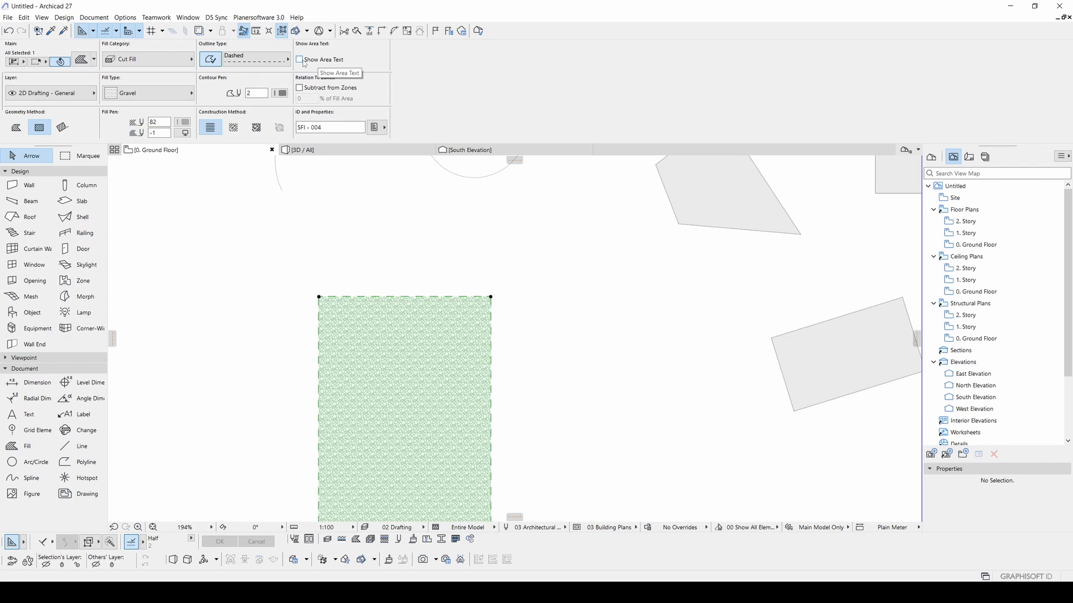
left_click(302, 62)
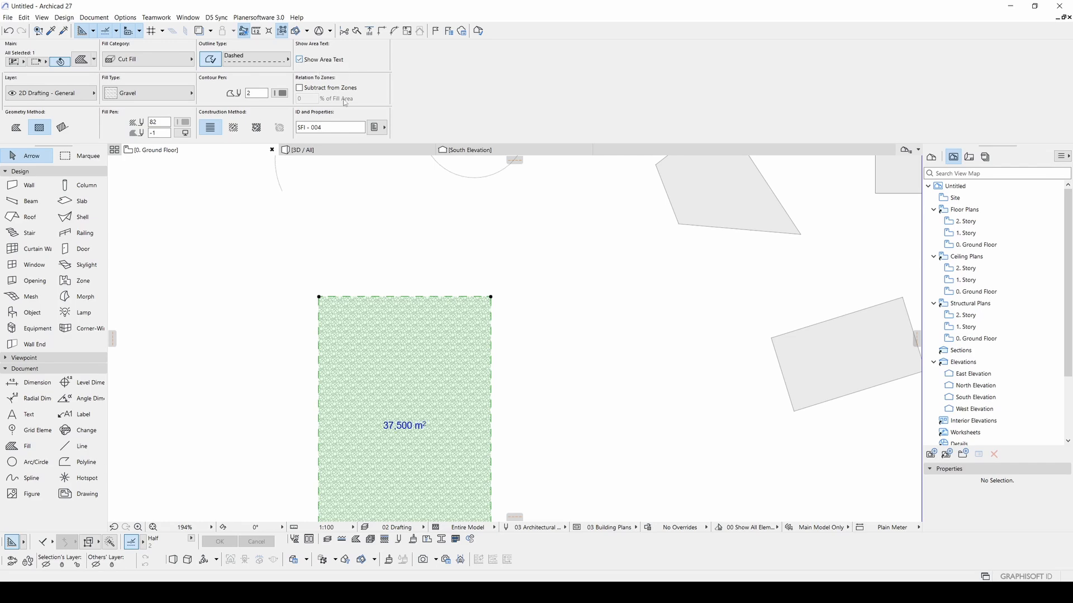
left_click(606, 406)
middle_click_drag(499, 390, 453, 317)
scroll(513, 278, "down", 2)
scroll(463, 285, "up", 1)
scroll(463, 286, "up", 2)
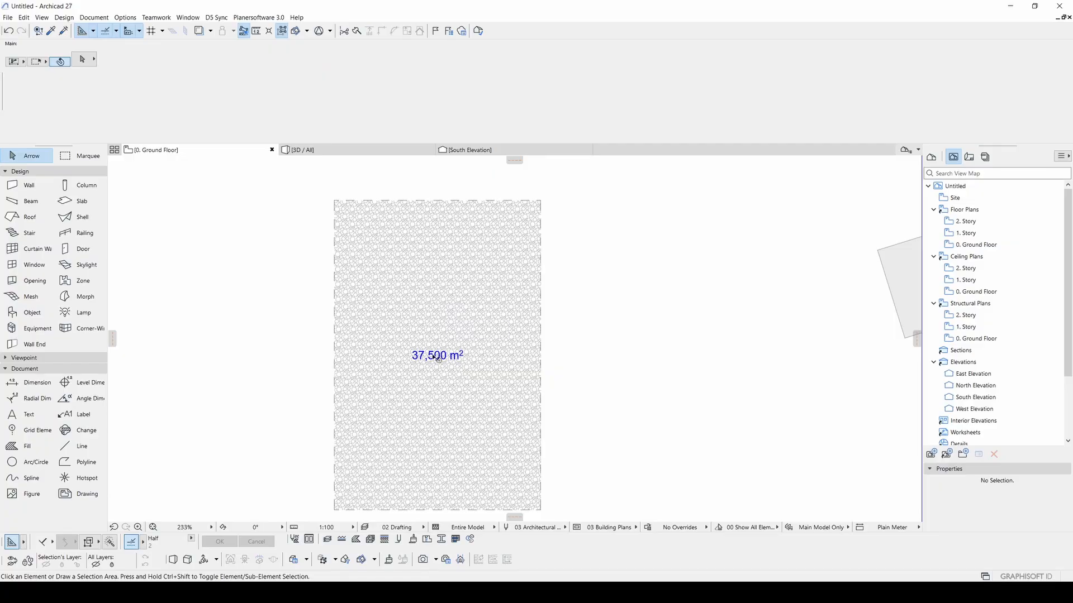
- In Working Units, keep square meter as the area unit, adjust area decimals, and confirm
left_click(121, 20)
mouse_move(178, 189)
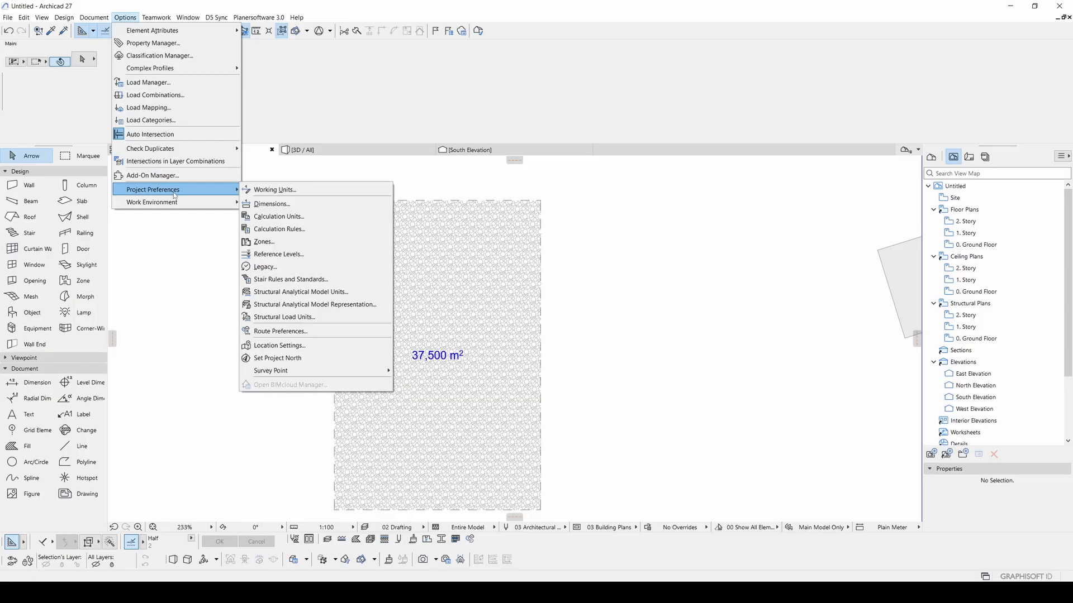
left_click(280, 190)
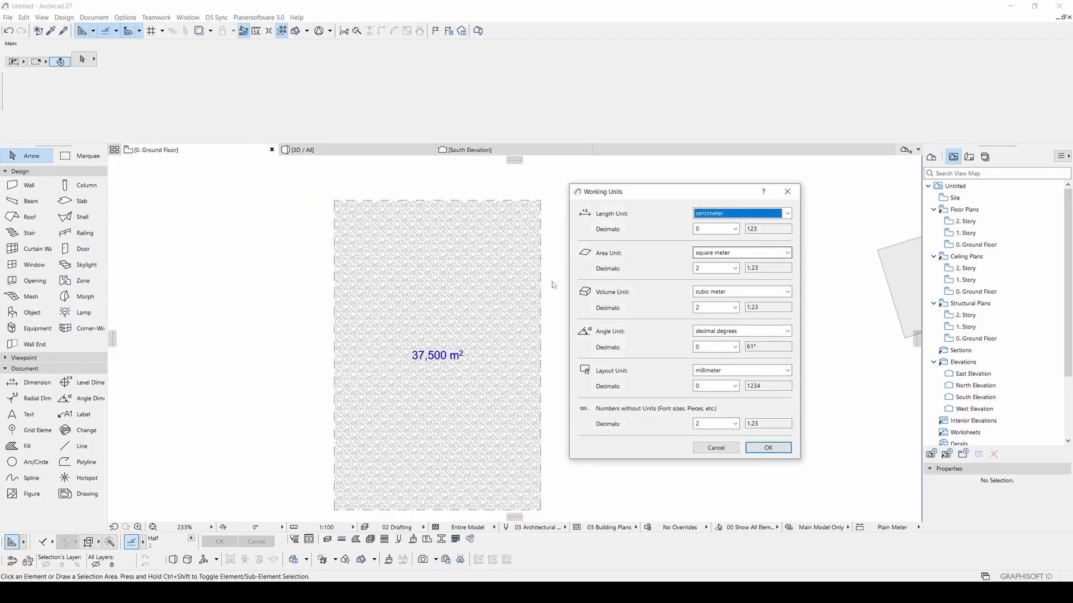
left_click(709, 253)
left_click(708, 258)
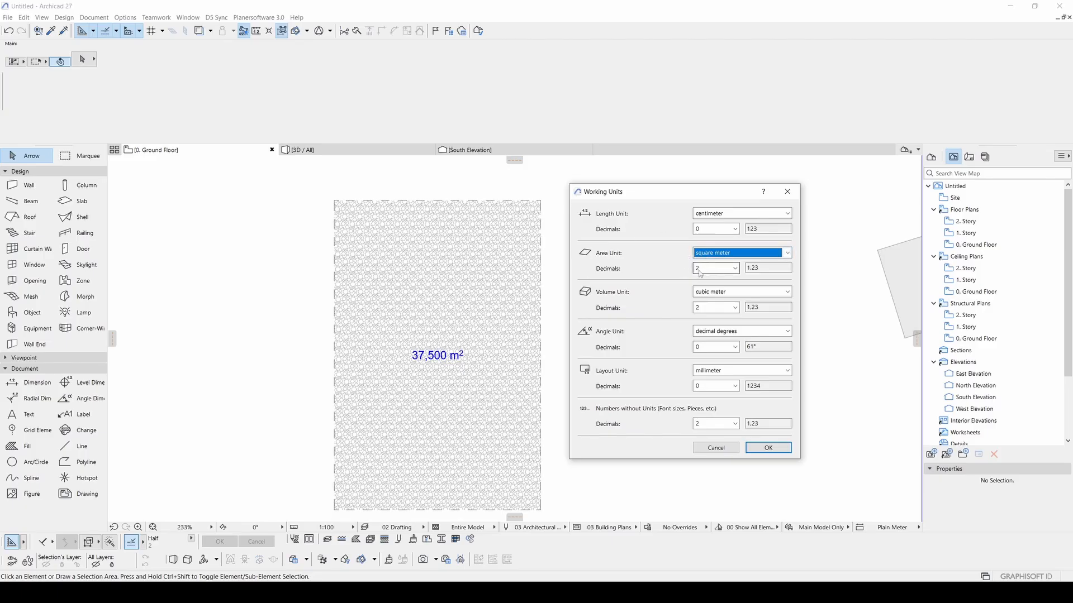
left_click(704, 268)
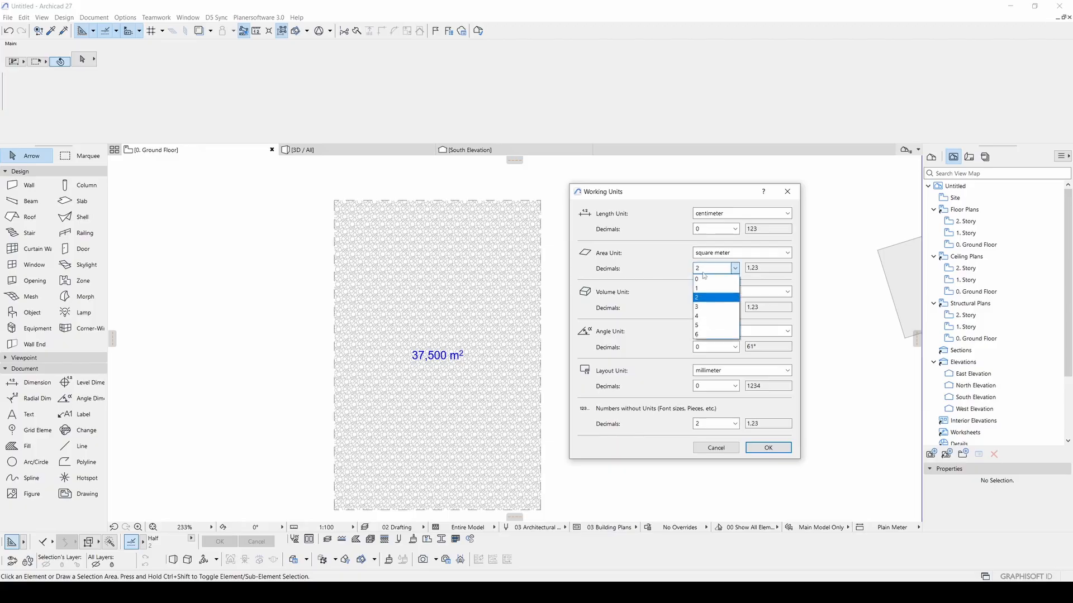
left_click(711, 284)
left_click(768, 448)
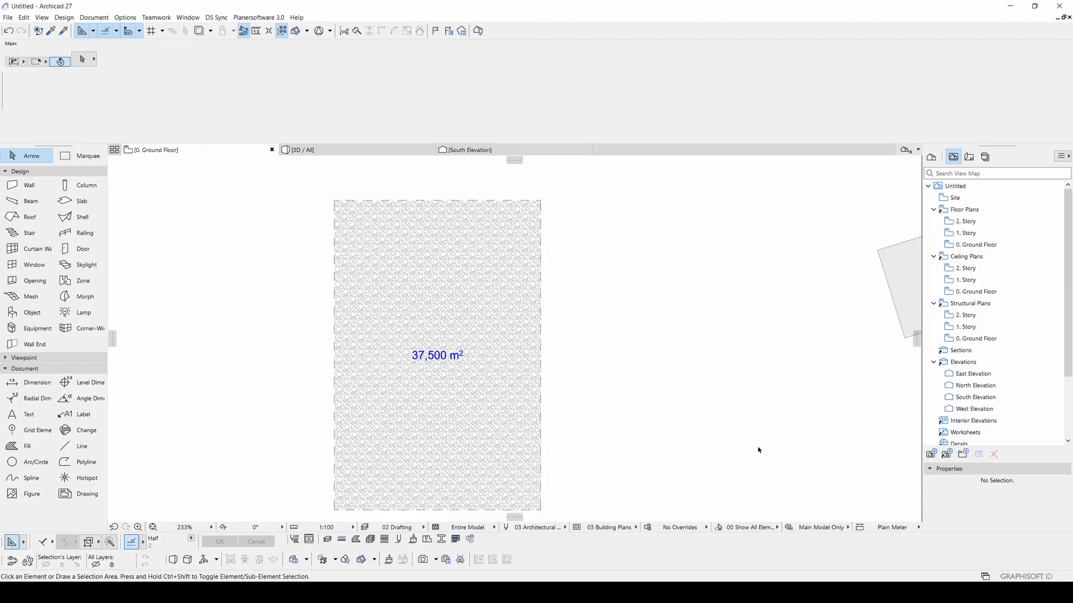
scroll(514, 313, "down", 1)
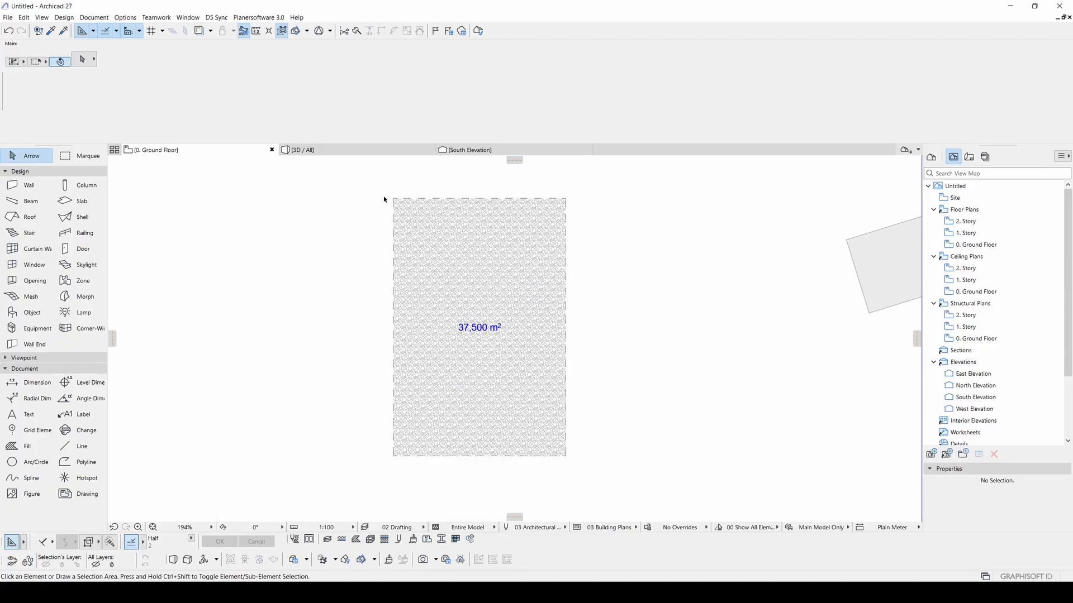
key("m")
left_click(394, 198)
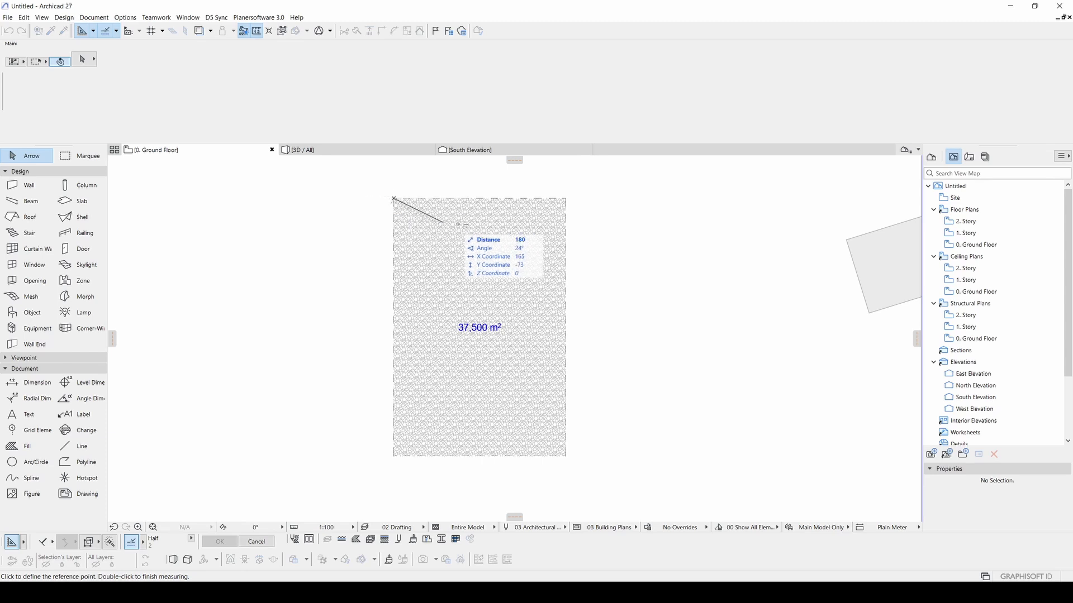
left_click(565, 198)
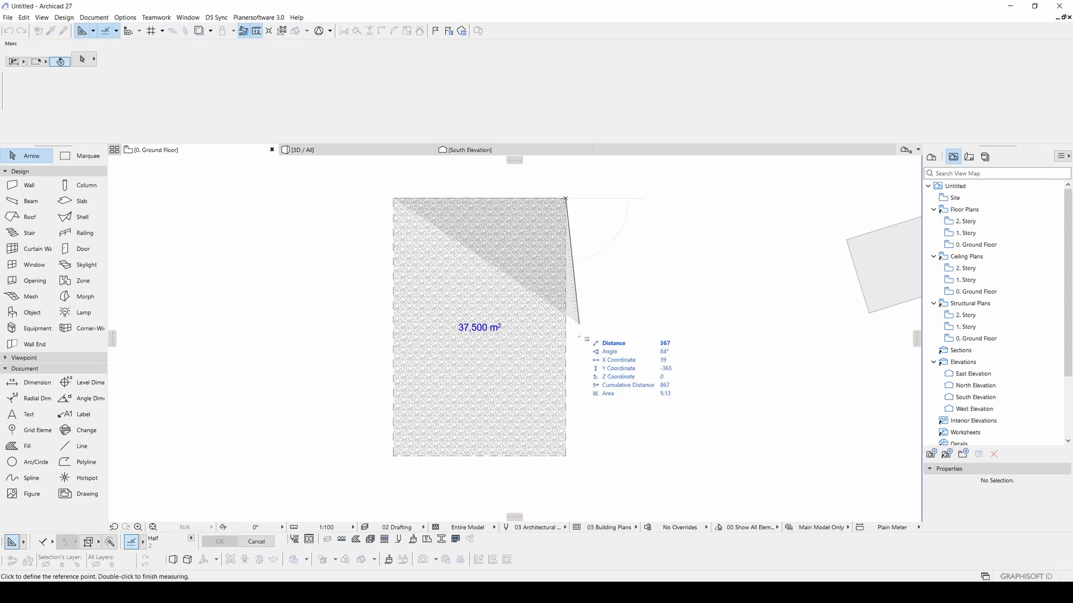
left_click(566, 457)
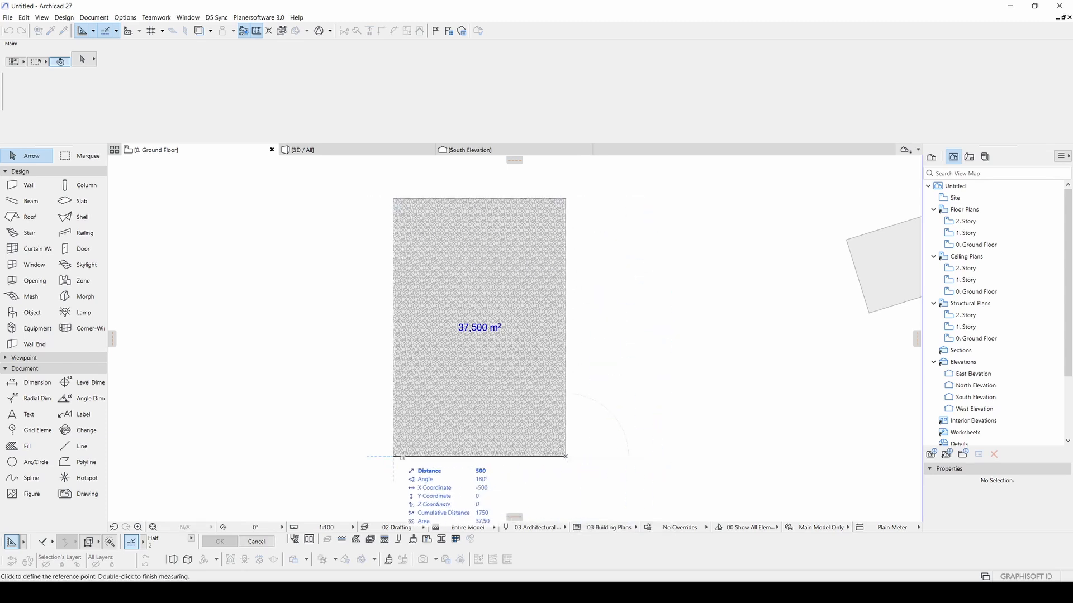
middle_click_drag(397, 455, 400, 385)
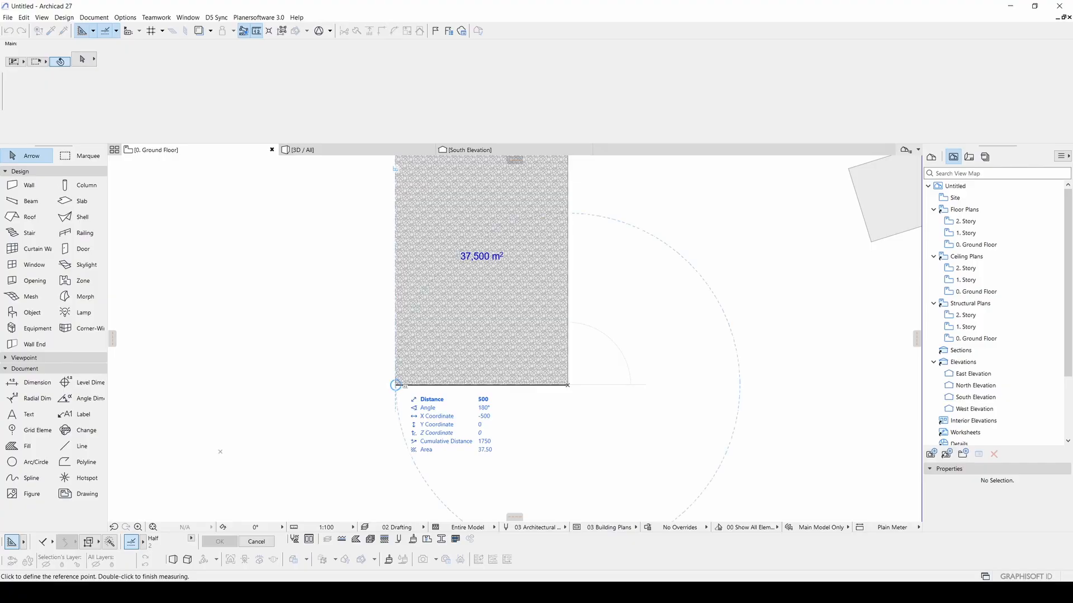
key("Tab")
key("Tab")
key("Tab")
key("Tab")
key("Tab")
key("Escape")
middle_click_drag(488, 239, 510, 313)
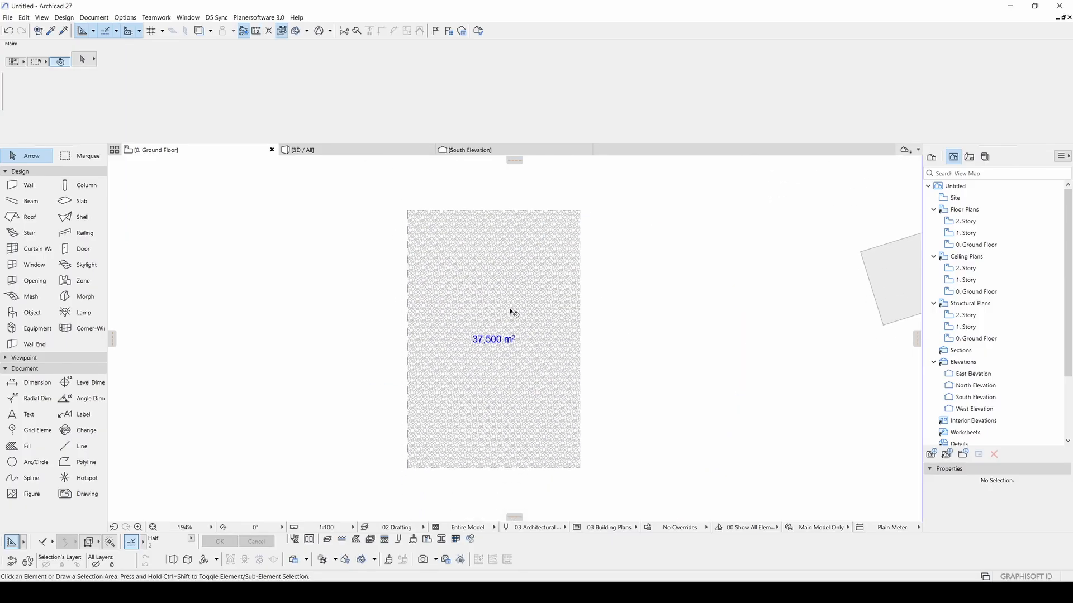
- Set area dimensions to 2 decimals in Dimensions preferences so the label reads 37,50 m²
left_click(469, 304)
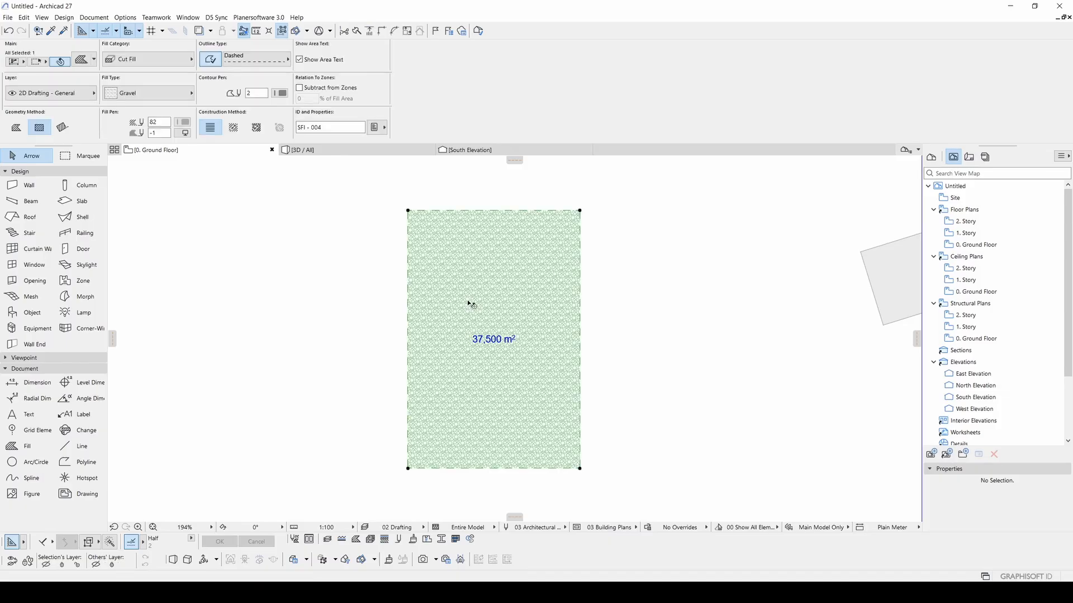
left_click(126, 18)
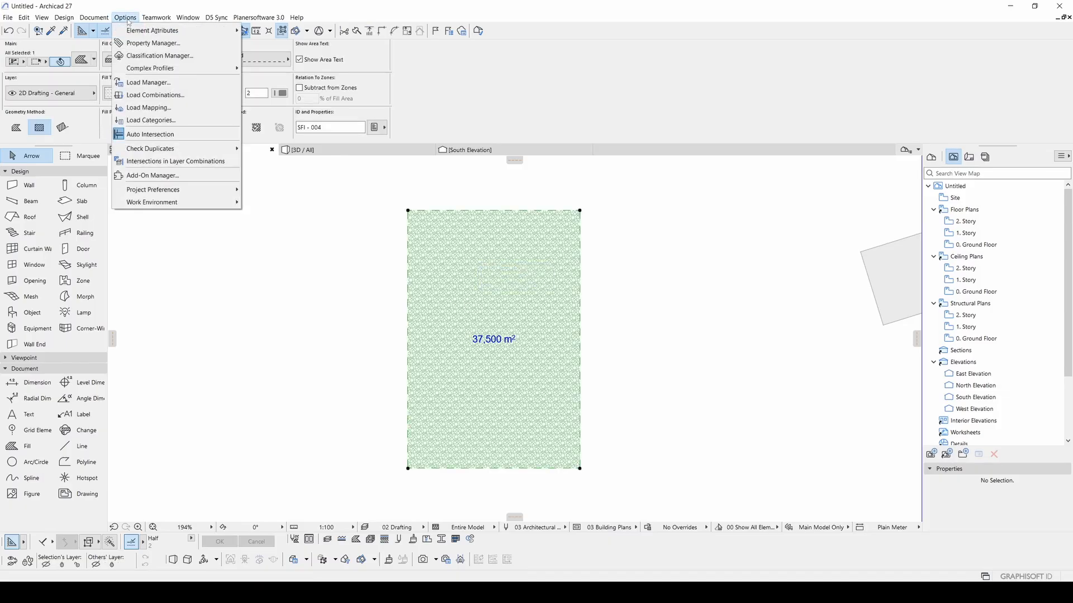
mouse_move(184, 193)
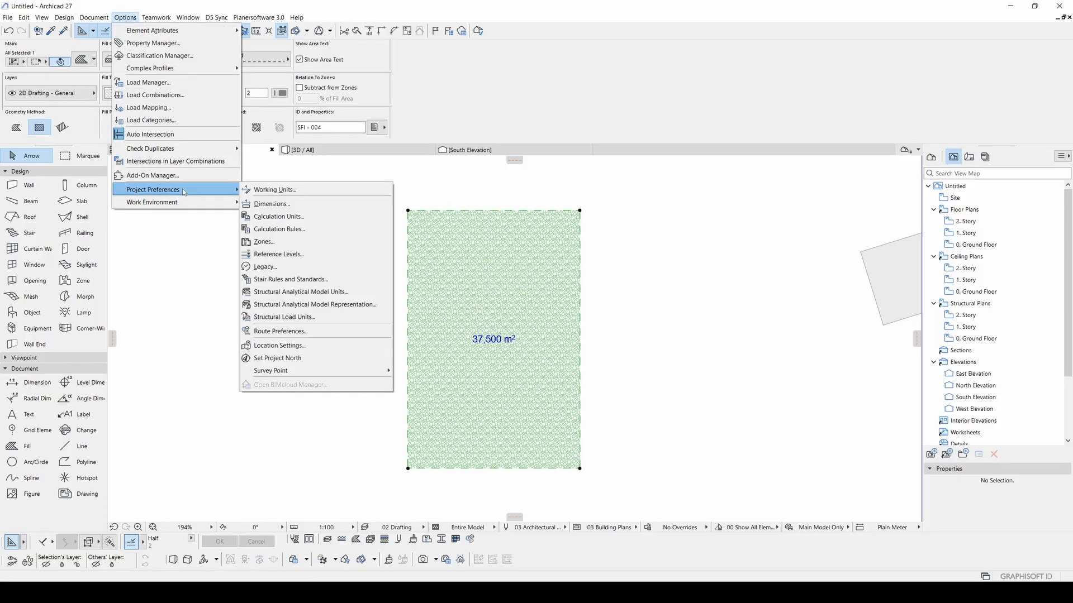
left_click(288, 207)
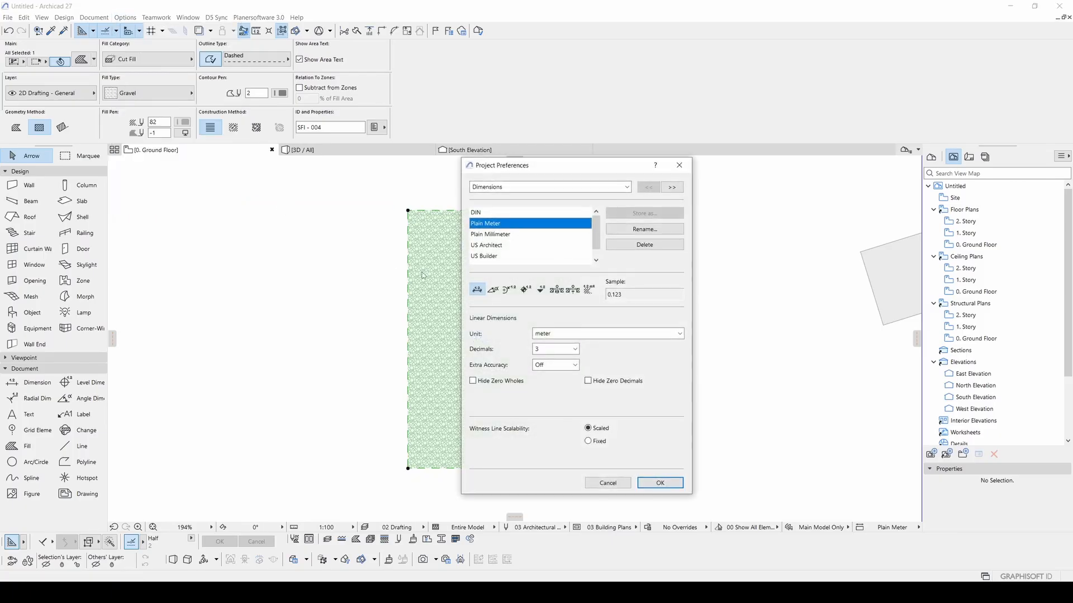
left_click_drag(513, 178, 671, 191)
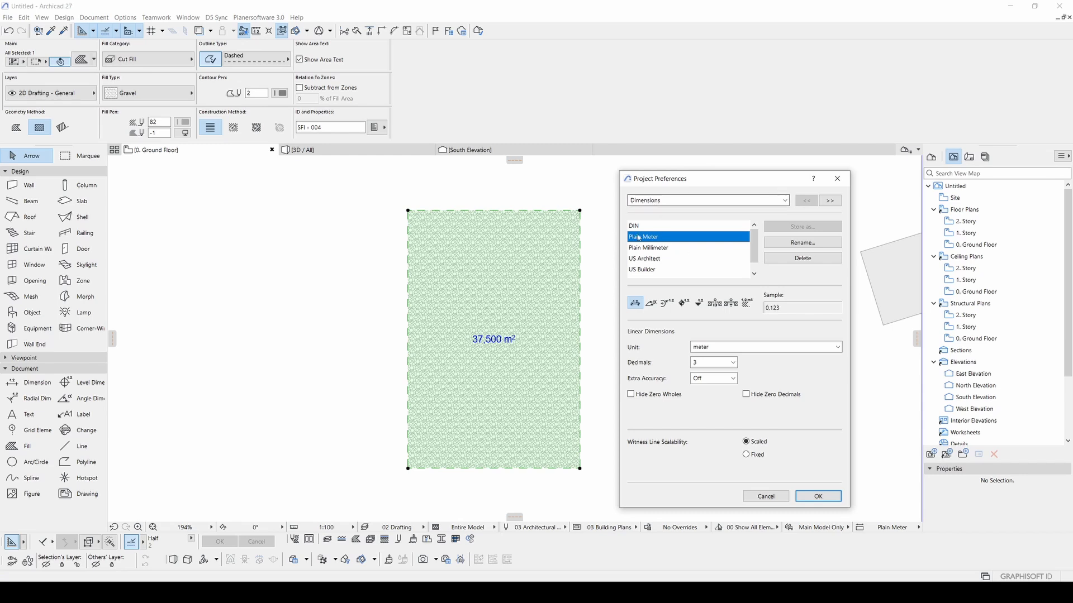
left_click(749, 306)
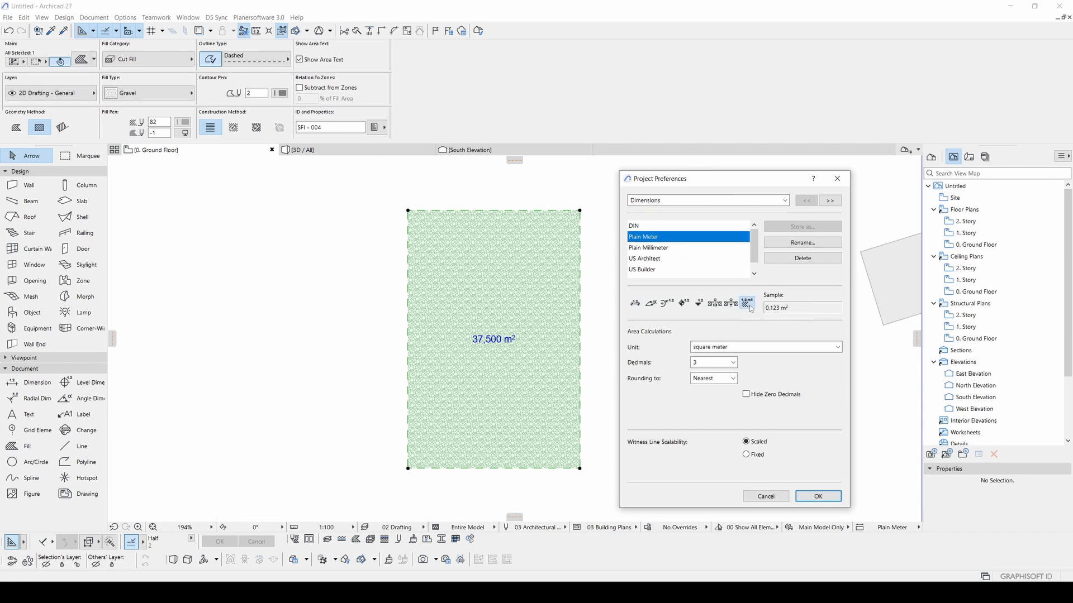
left_click(699, 362)
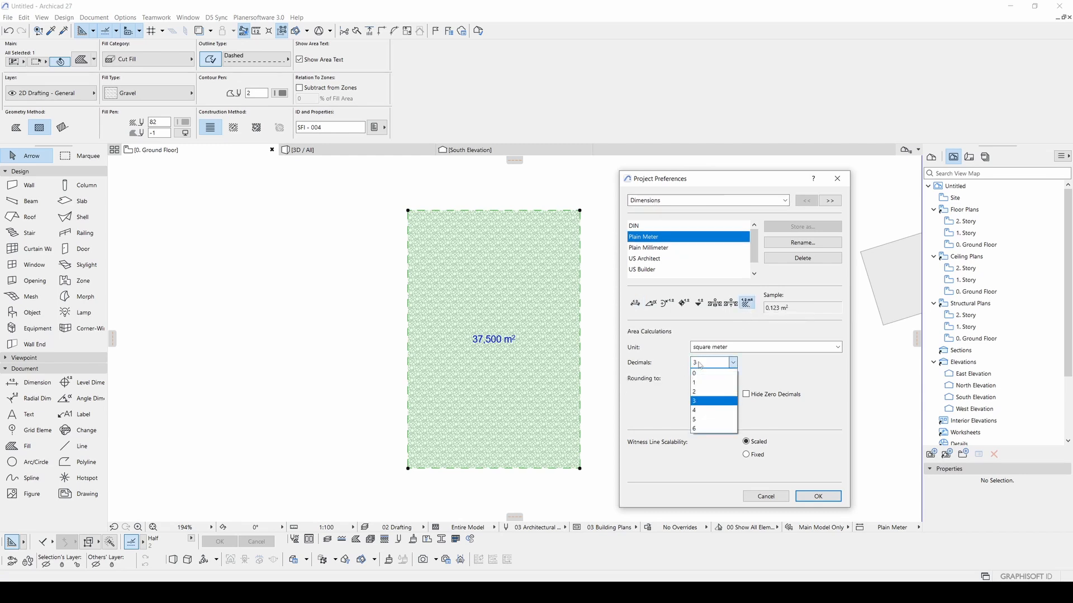
left_click(707, 392)
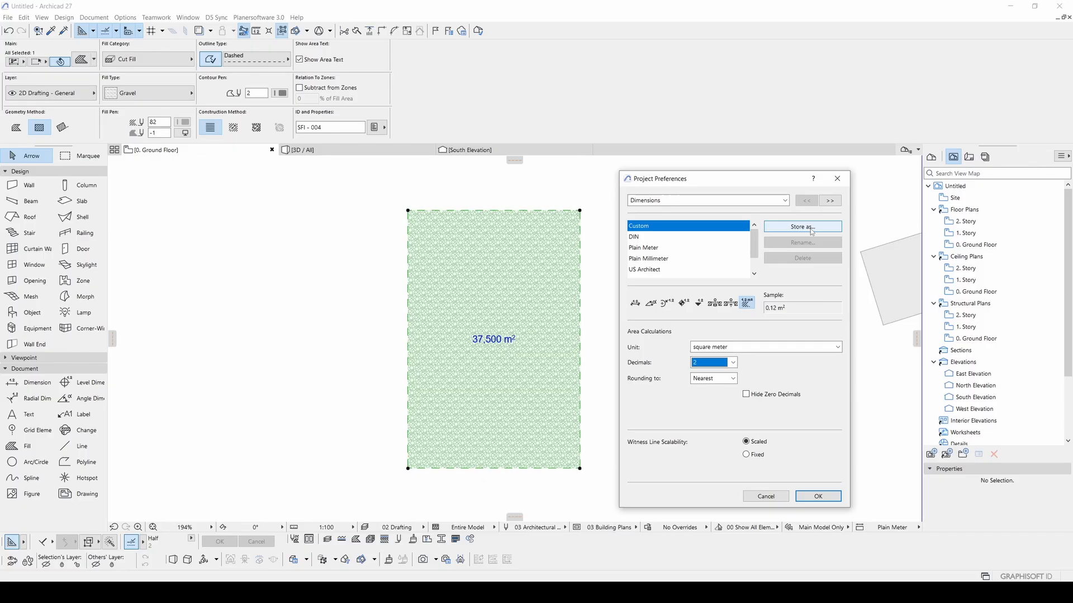
left_click(817, 499)
- Draw a line across the gravel fill to its right edge, then a vertical line up to its top edge
scroll(496, 333, "up", 5)
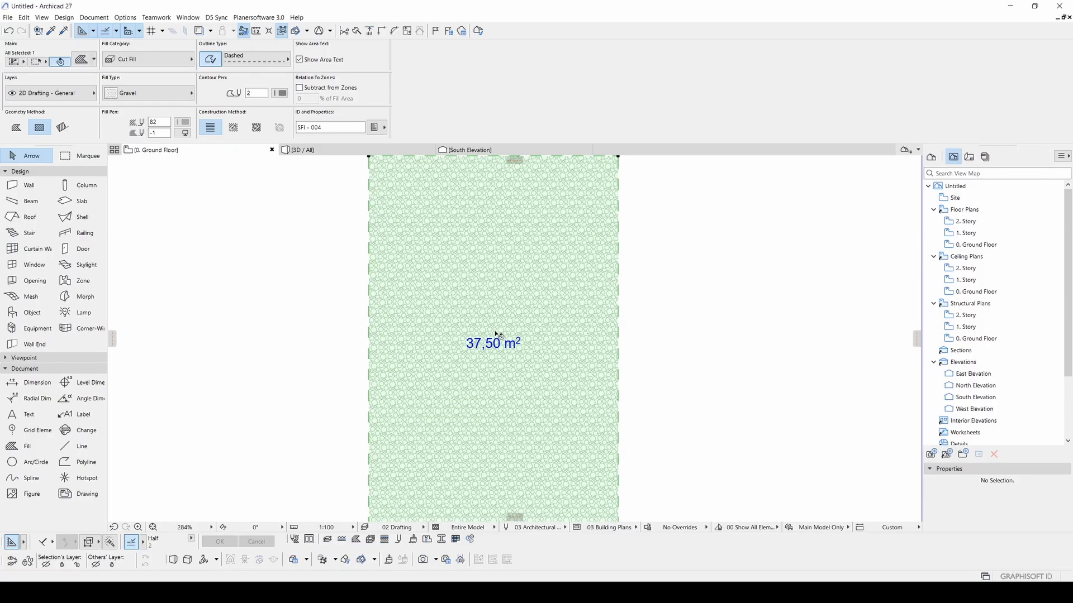
scroll(531, 318, "down", 3)
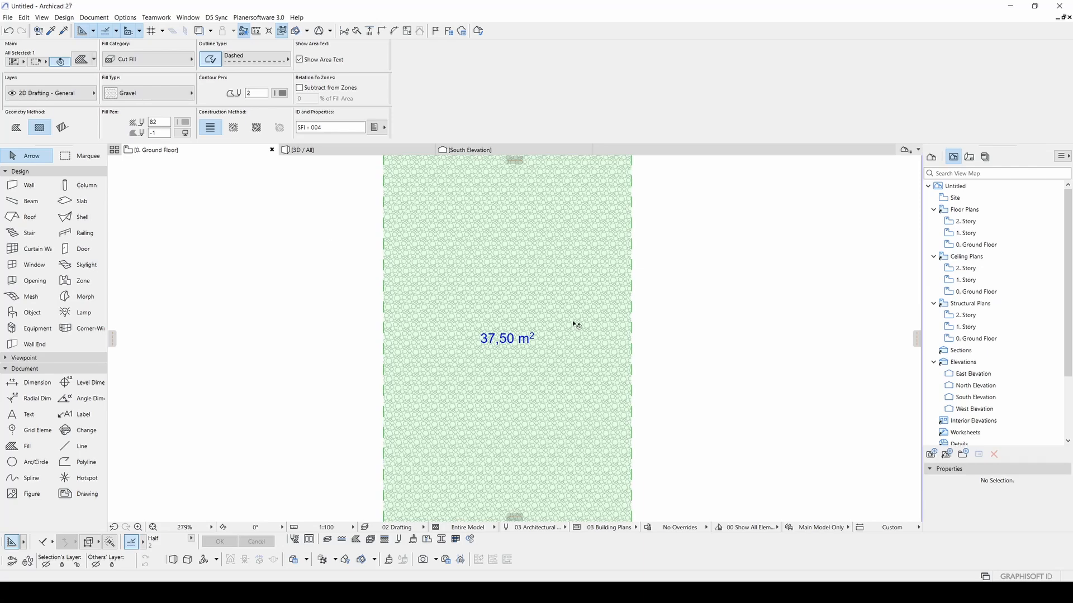
scroll(605, 317, "down", 3)
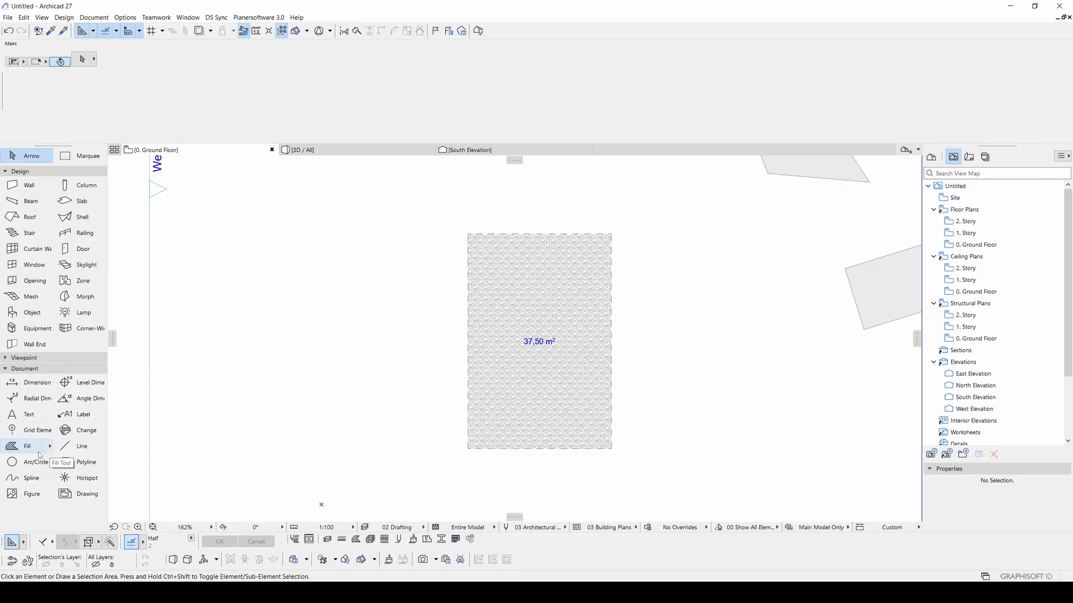
left_click(77, 452)
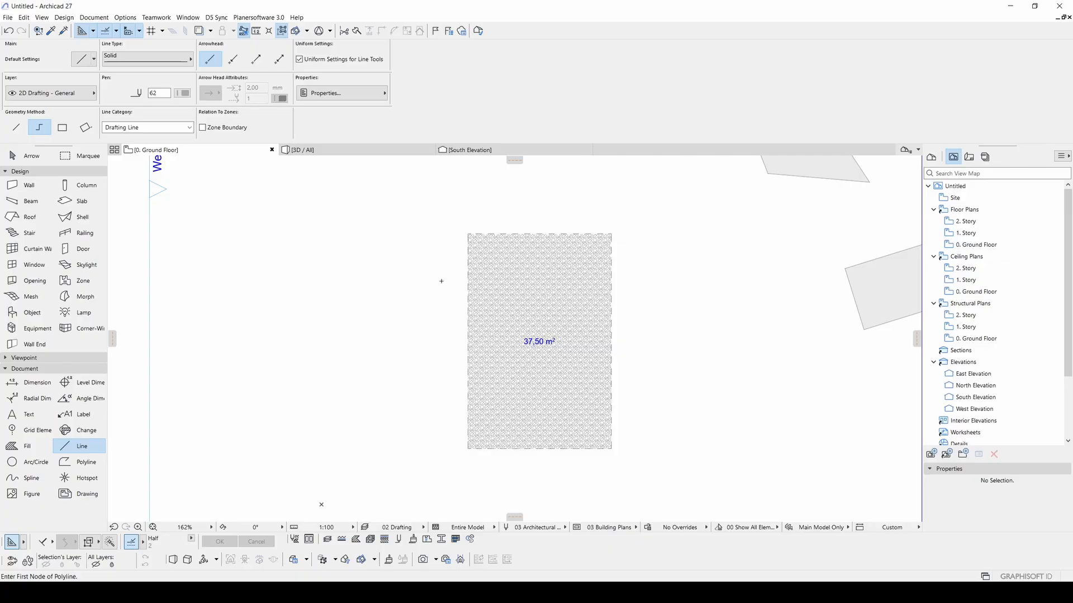
scroll(477, 257, "up", 1)
left_click(466, 230)
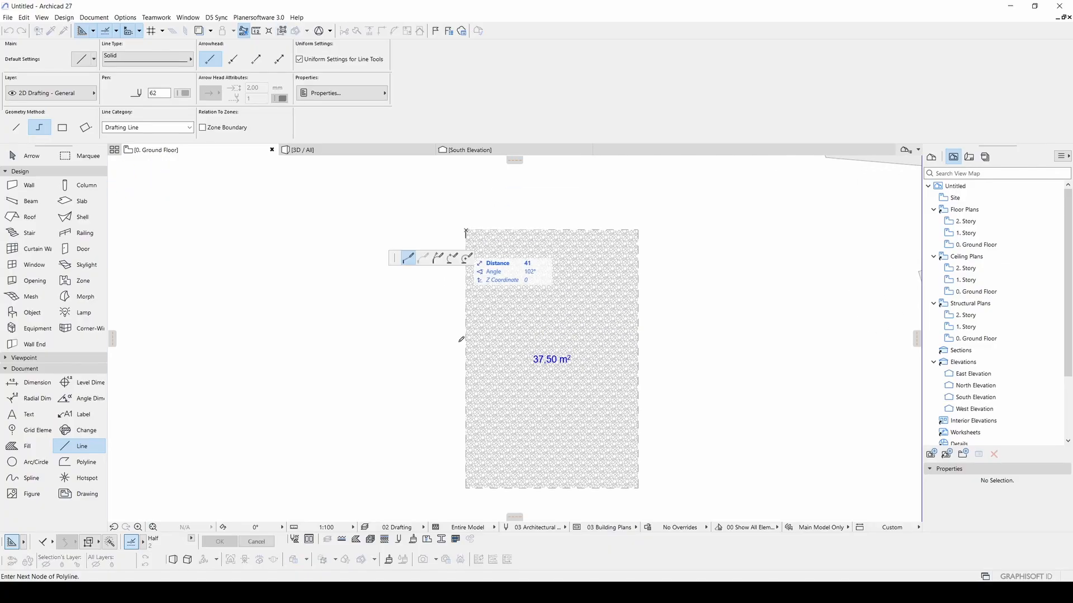
left_click(466, 398)
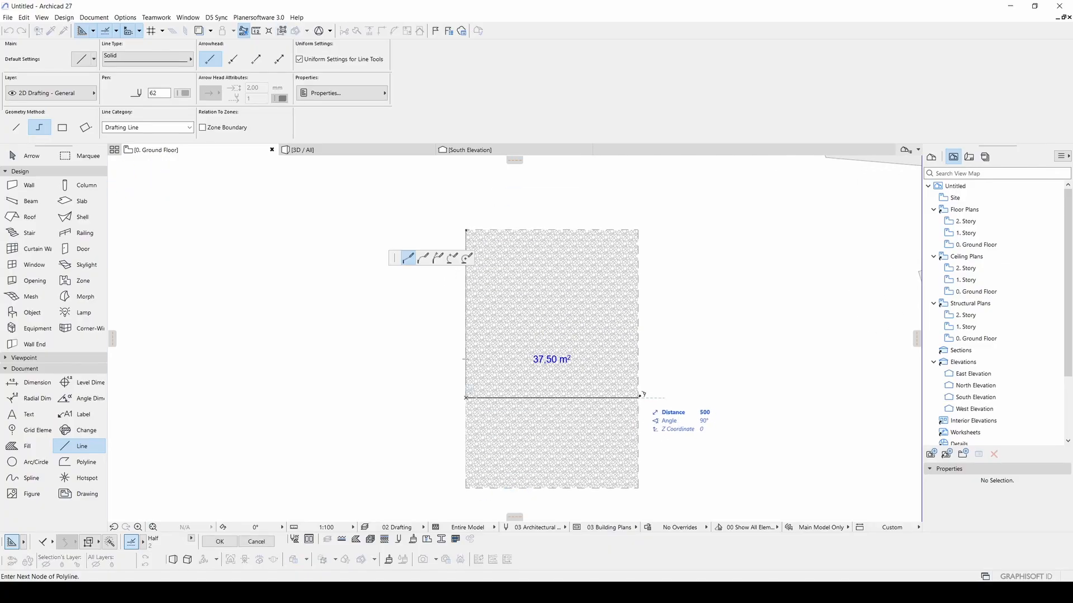
double_click(638, 398)
left_click(530, 397)
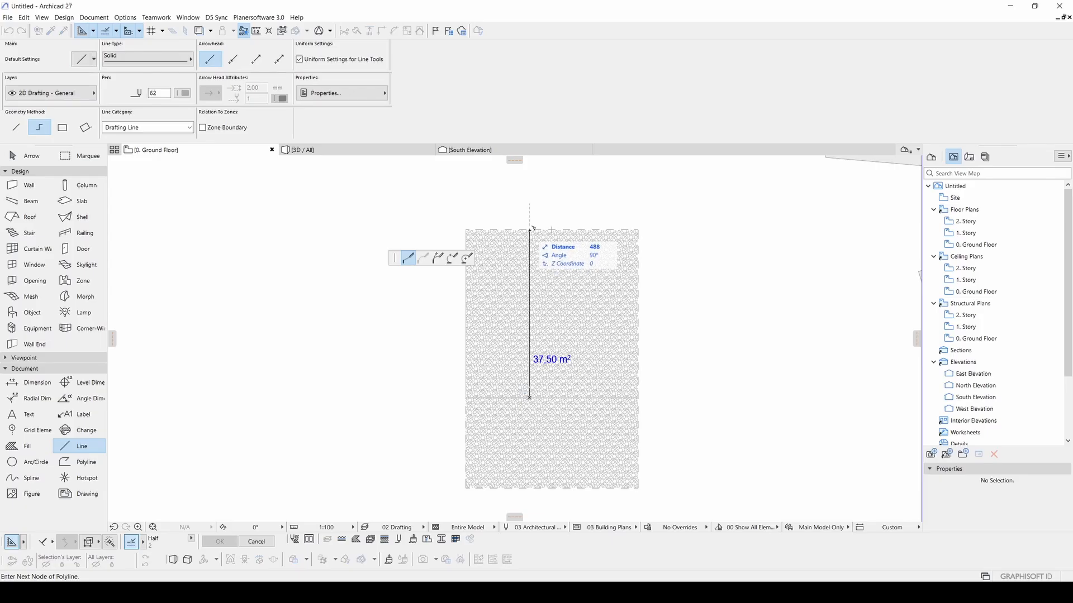
double_click(530, 230)
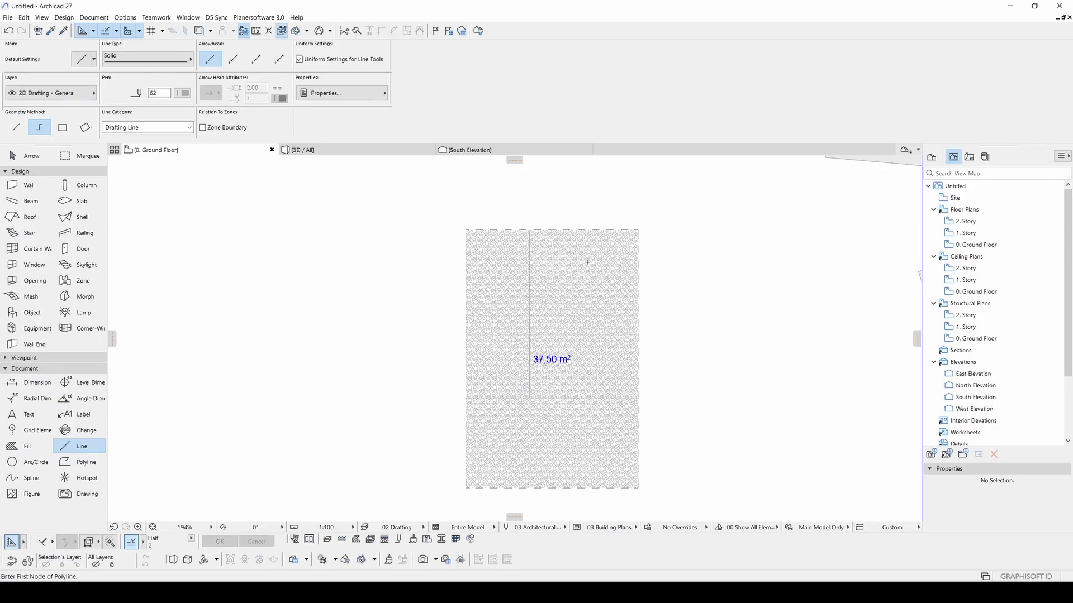